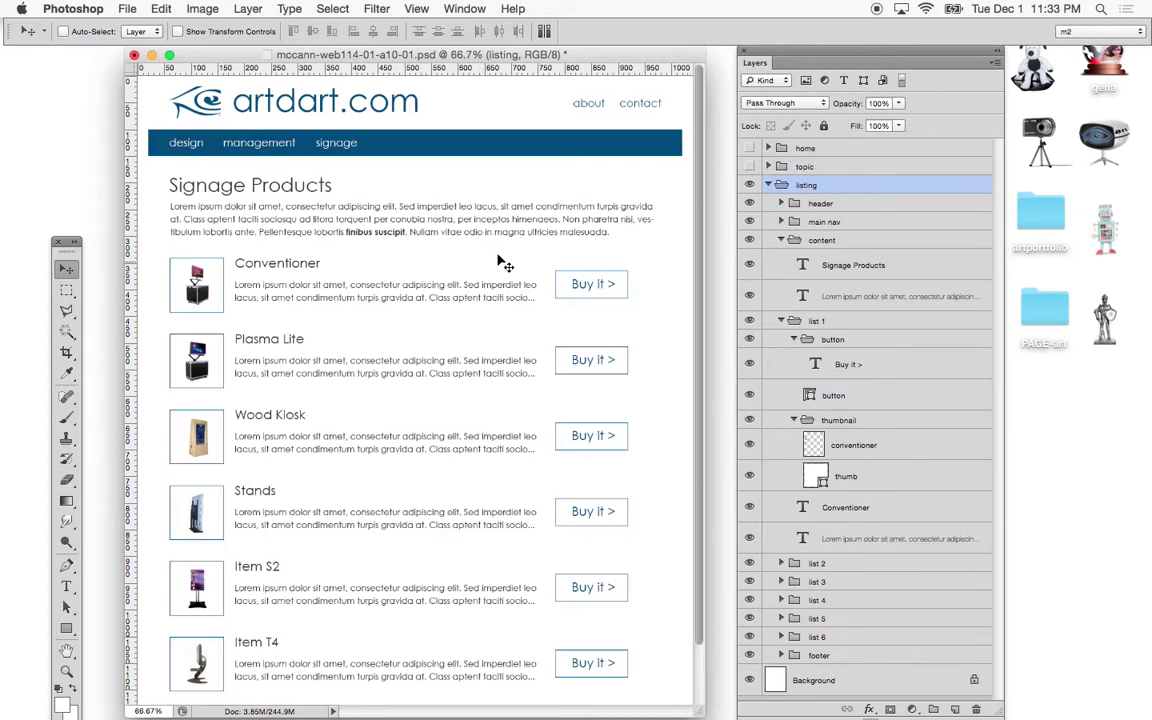
Step: Save the listing page for web as JPEG Medium, named mccann-web114-01-a10-02.jpg, on the Desktop
{"action": "scroll", "coordinate": [494, 318], "scroll_direction": "down", "scroll_amount": 3}
{"action": "scroll", "coordinate": [491, 316], "scroll_direction": "up", "scroll_amount": 3}
{"action": "left_click", "coordinate": [127, 9]}
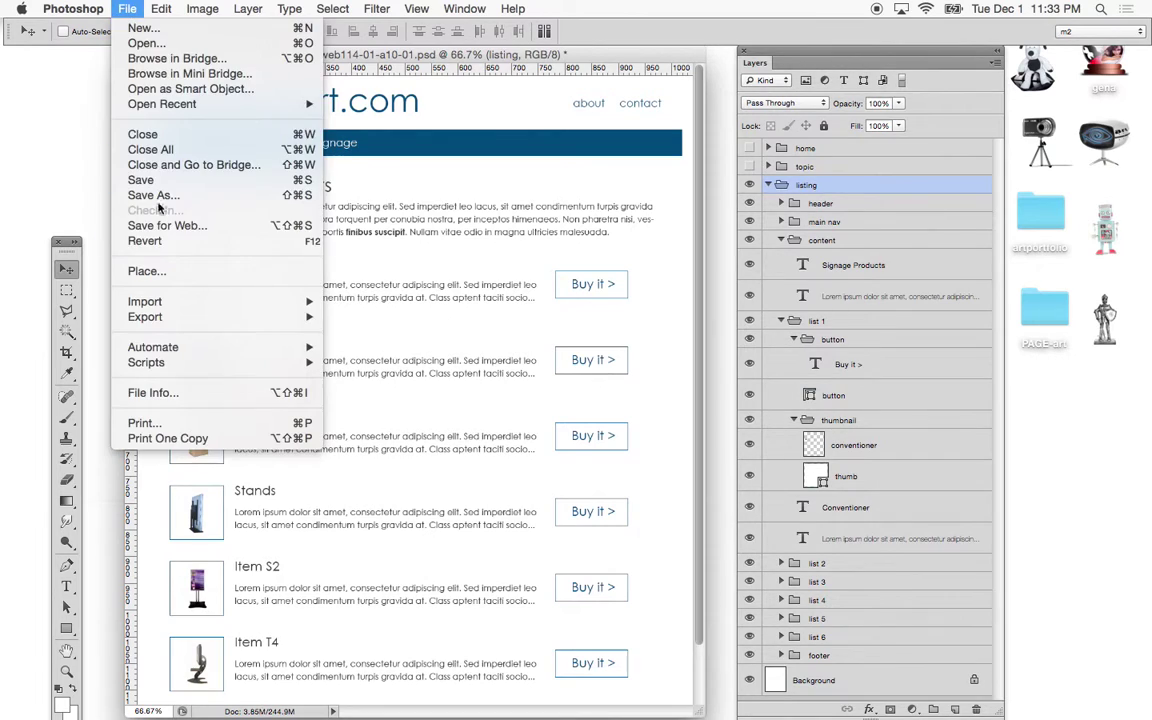
{"action": "left_click", "coordinate": [160, 226]}
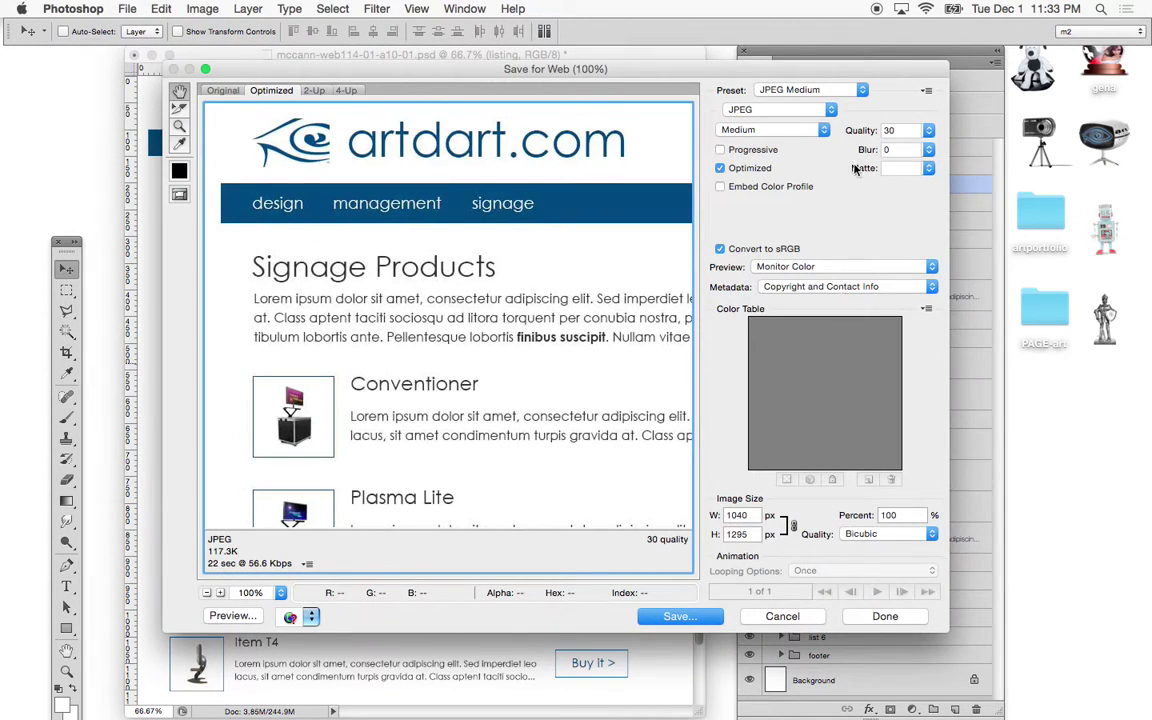
{"action": "left_click", "coordinate": [686, 621]}
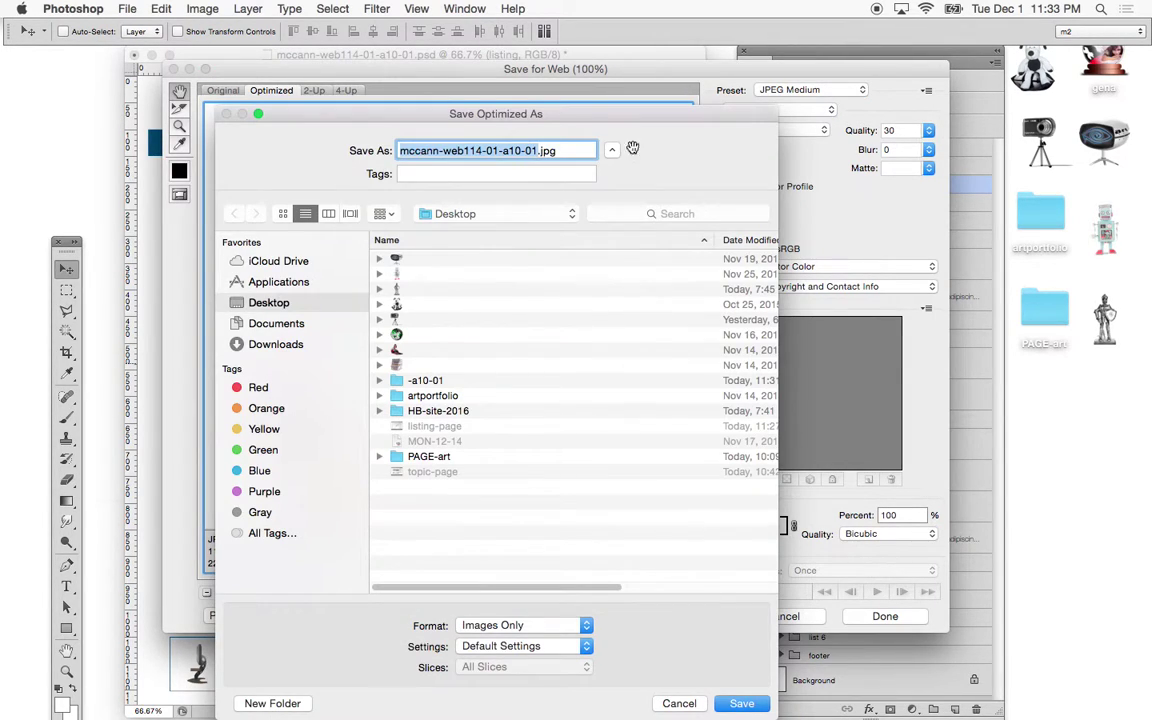
{"action": "left_click", "coordinate": [539, 150]}
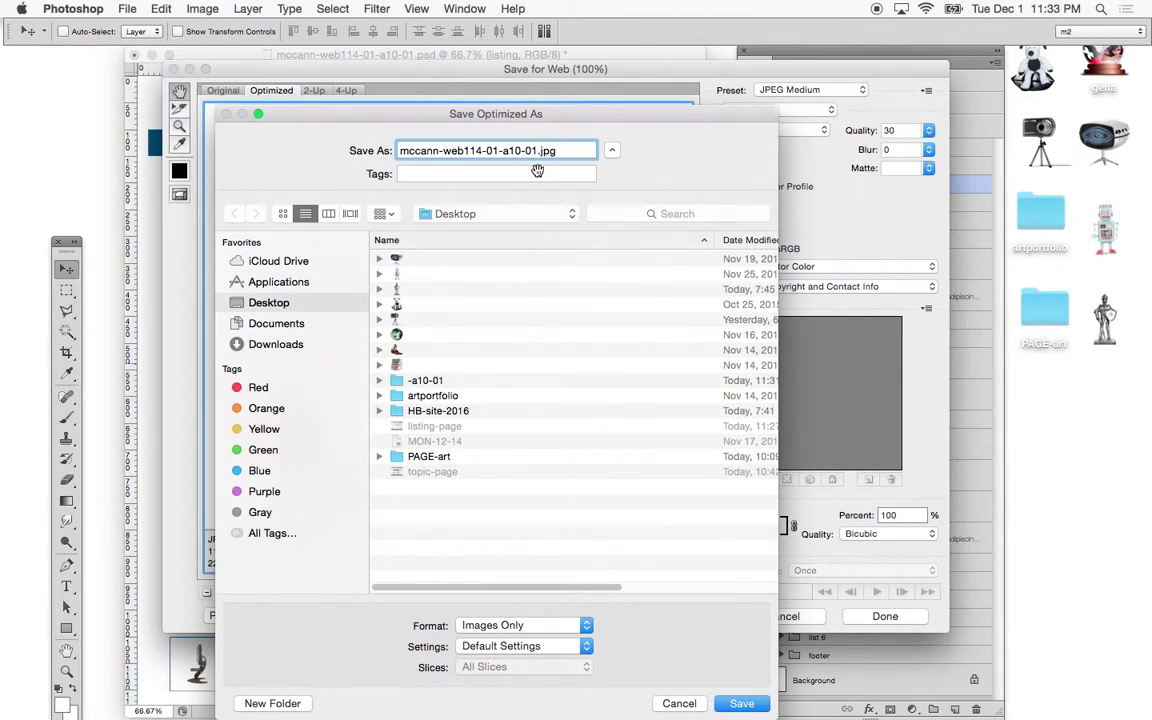
{"action": "key", "text": "BackSpace"}
{"action": "type", "text": "2"}
{"action": "left_click", "coordinate": [741, 704]}
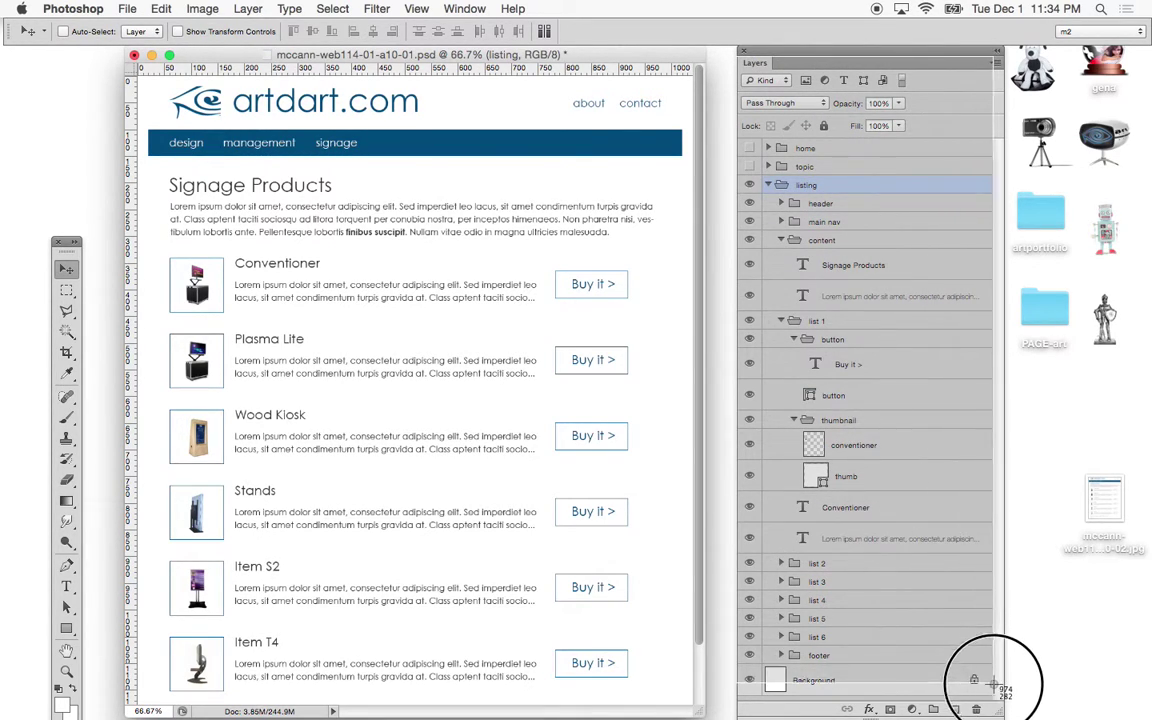
Step: Screenshot the listing page's Layers panel region to the desktop with Cmd+Shift+4
{"action": "left_click_drag", "start_coordinate": [997, 693], "coordinate": [1003, 697]}
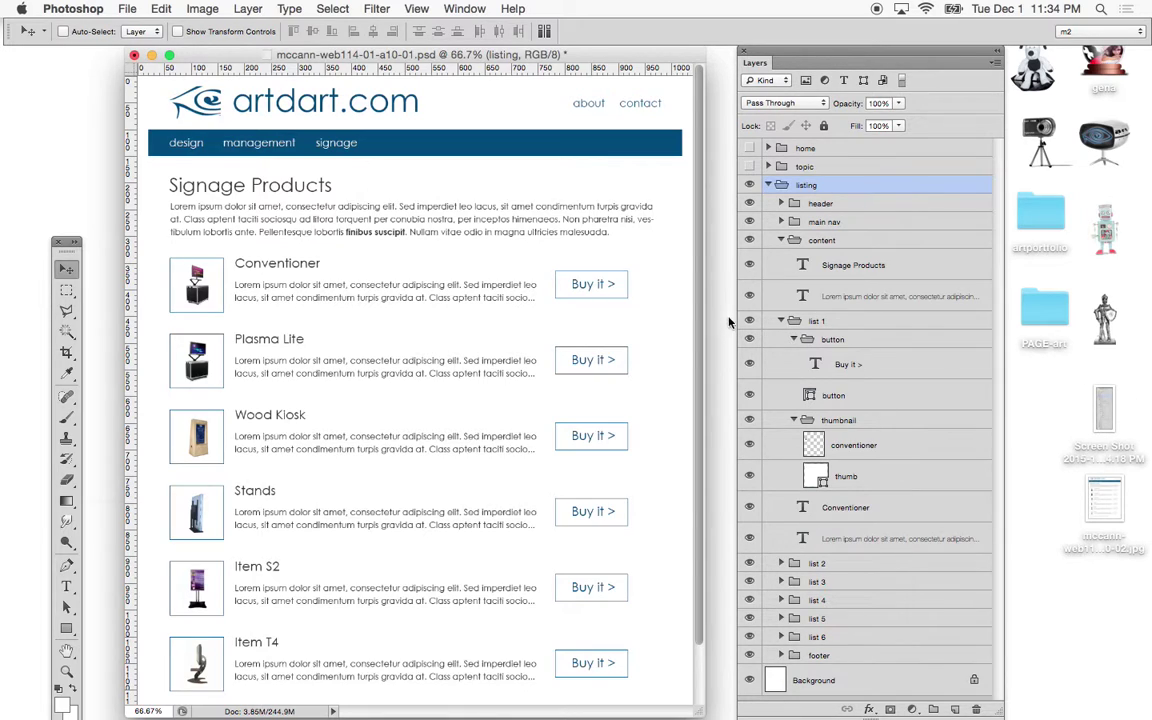
Step: Collapse the listing group, then expand and select the topic group
{"action": "left_click", "coordinate": [770, 187]}
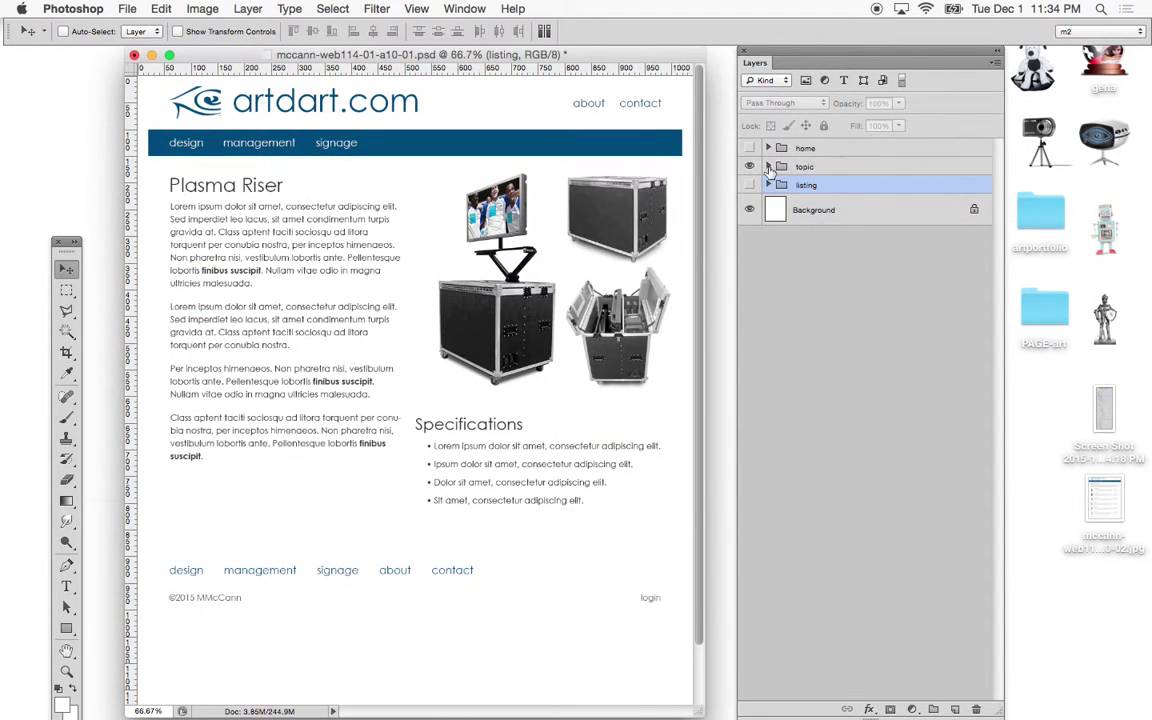
{"action": "left_click", "coordinate": [769, 167]}
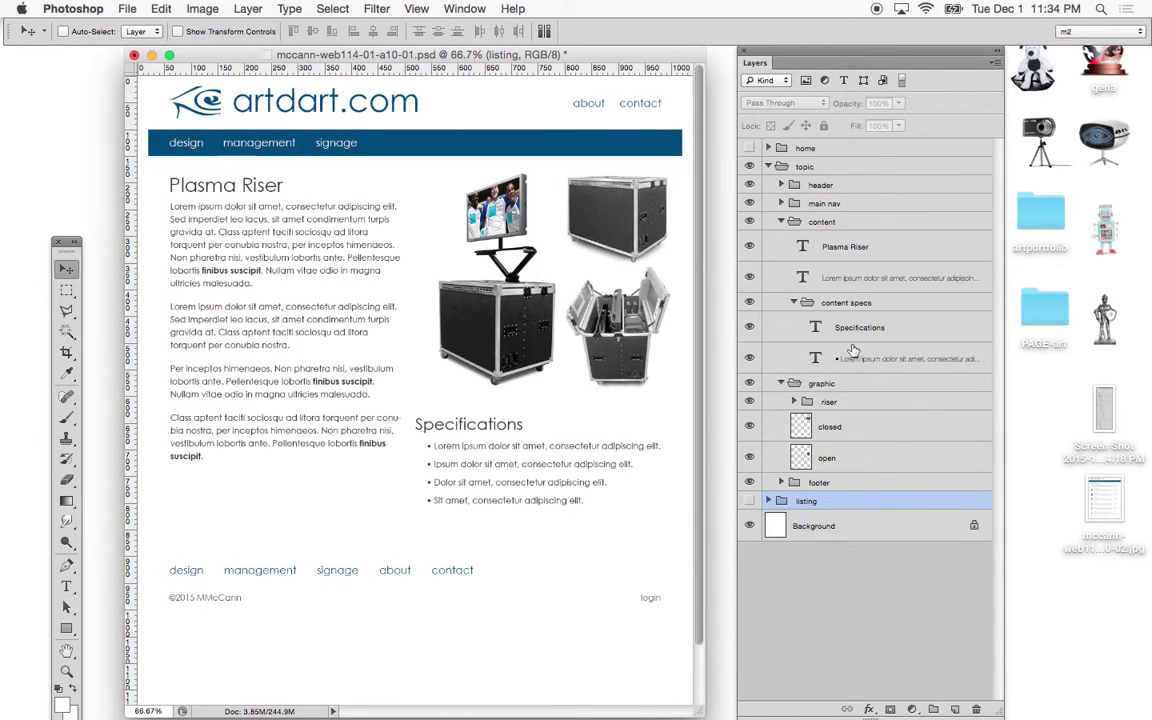
{"action": "left_click", "coordinate": [835, 168]}
{"action": "scroll", "coordinate": [684, 470], "scroll_direction": "down", "scroll_amount": 3}
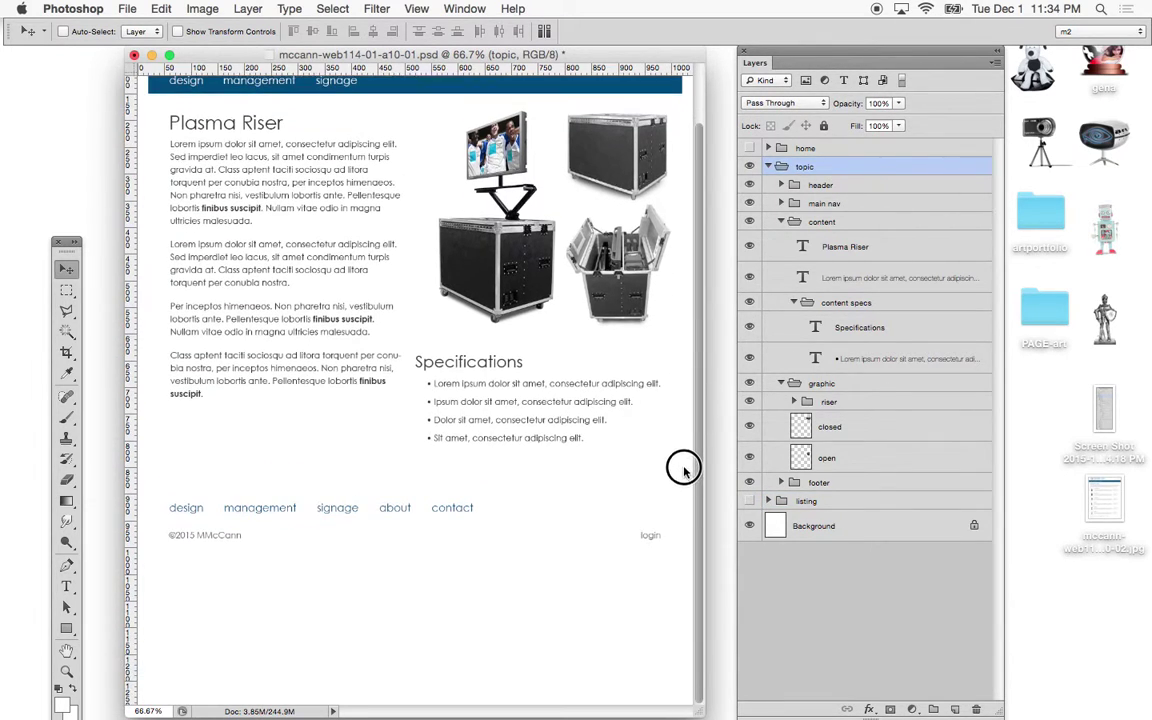
{"action": "scroll", "coordinate": [700, 440], "scroll_direction": "up", "scroll_amount": 3}
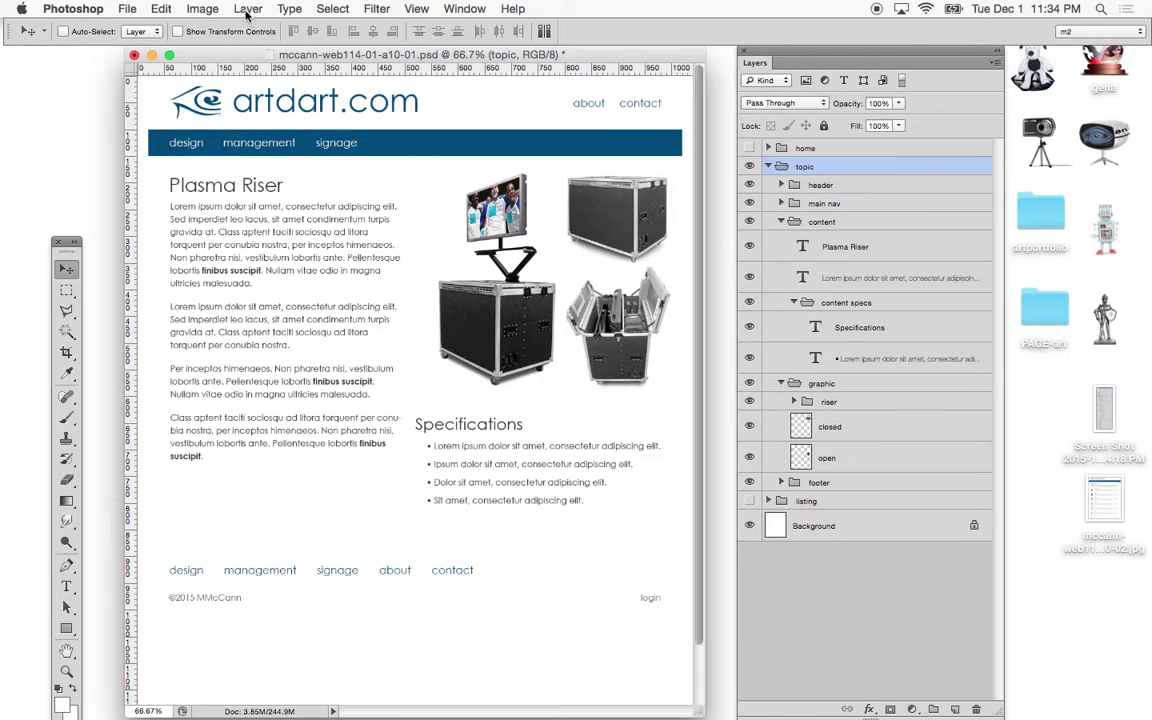
Step: Set the canvas height to 1000 px with a top-middle anchor, accepting the clipping
{"action": "left_click", "coordinate": [202, 9]}
{"action": "left_click", "coordinate": [236, 163]}
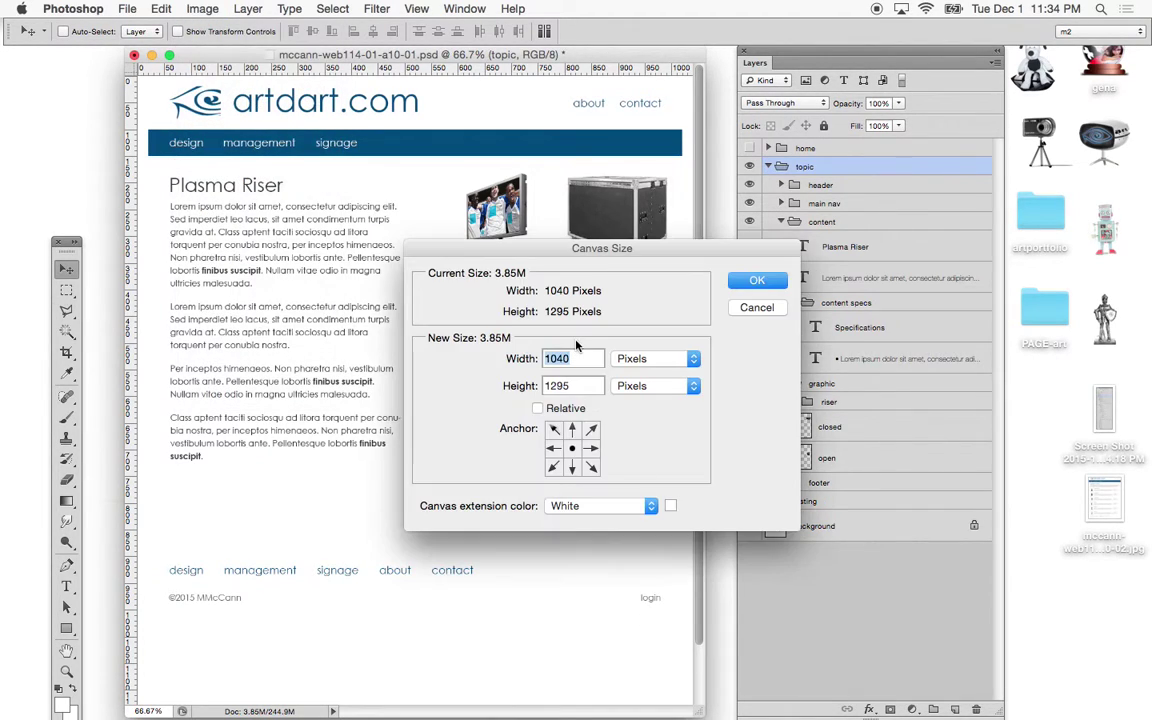
{"action": "double_click", "coordinate": [553, 386]}
{"action": "type", "text": "1000"}
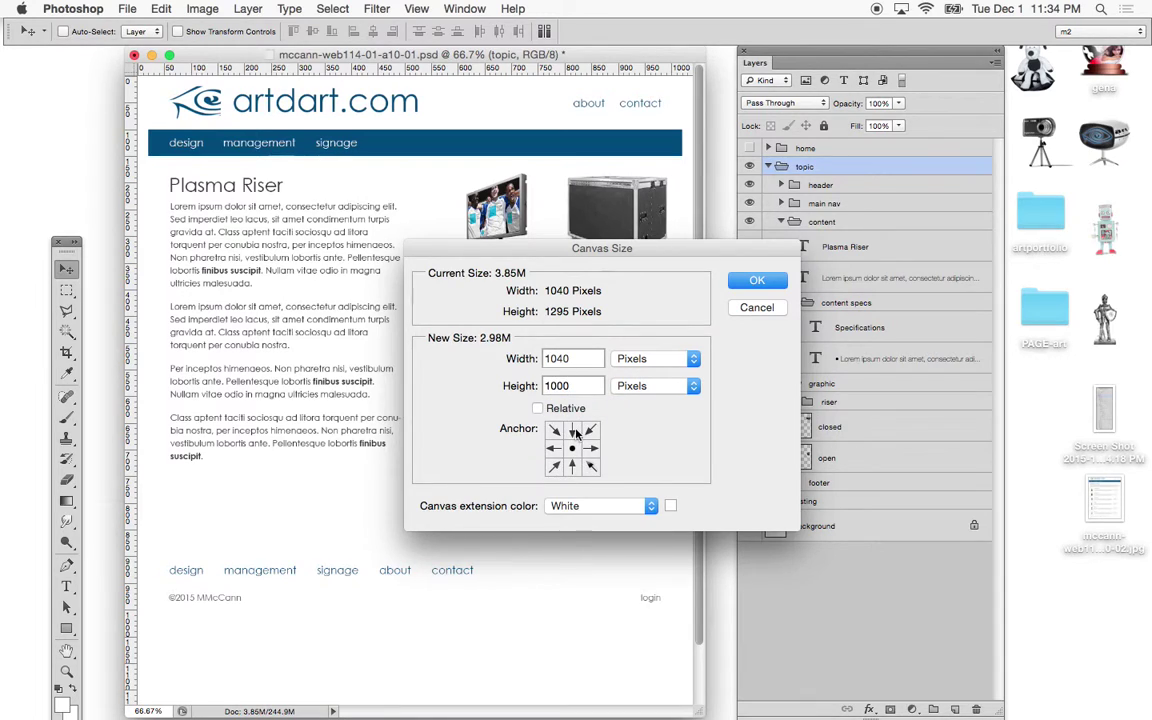
{"action": "left_click", "coordinate": [574, 431]}
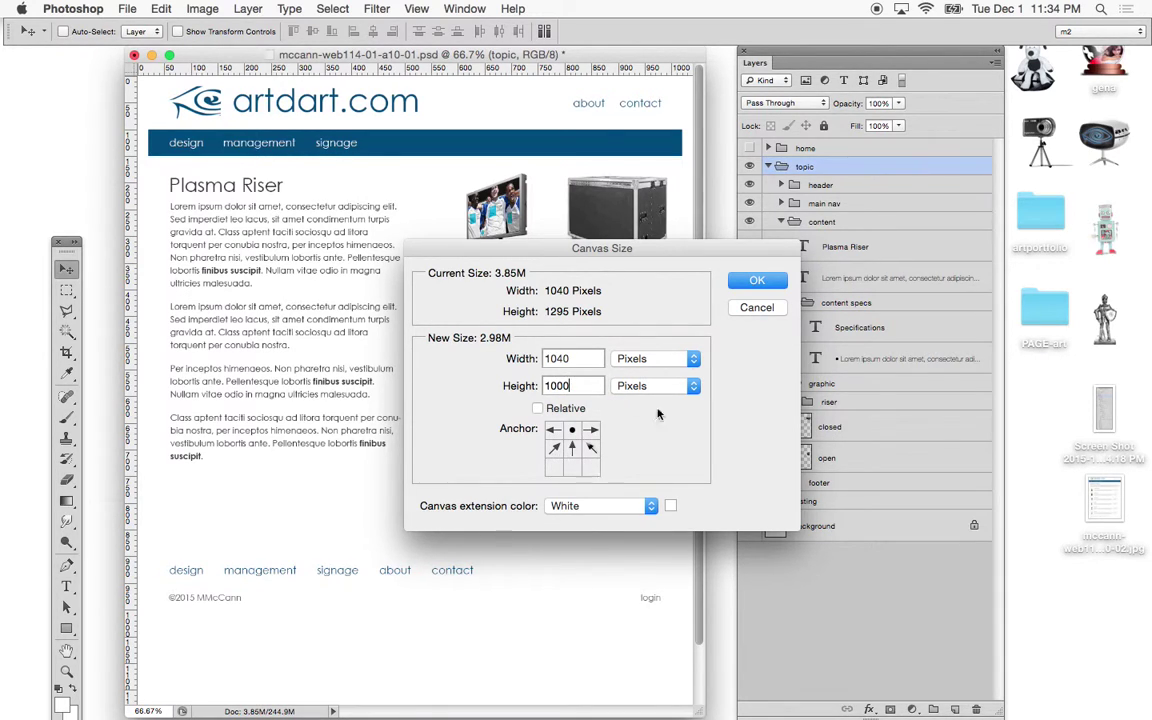
{"action": "left_click", "coordinate": [757, 283]}
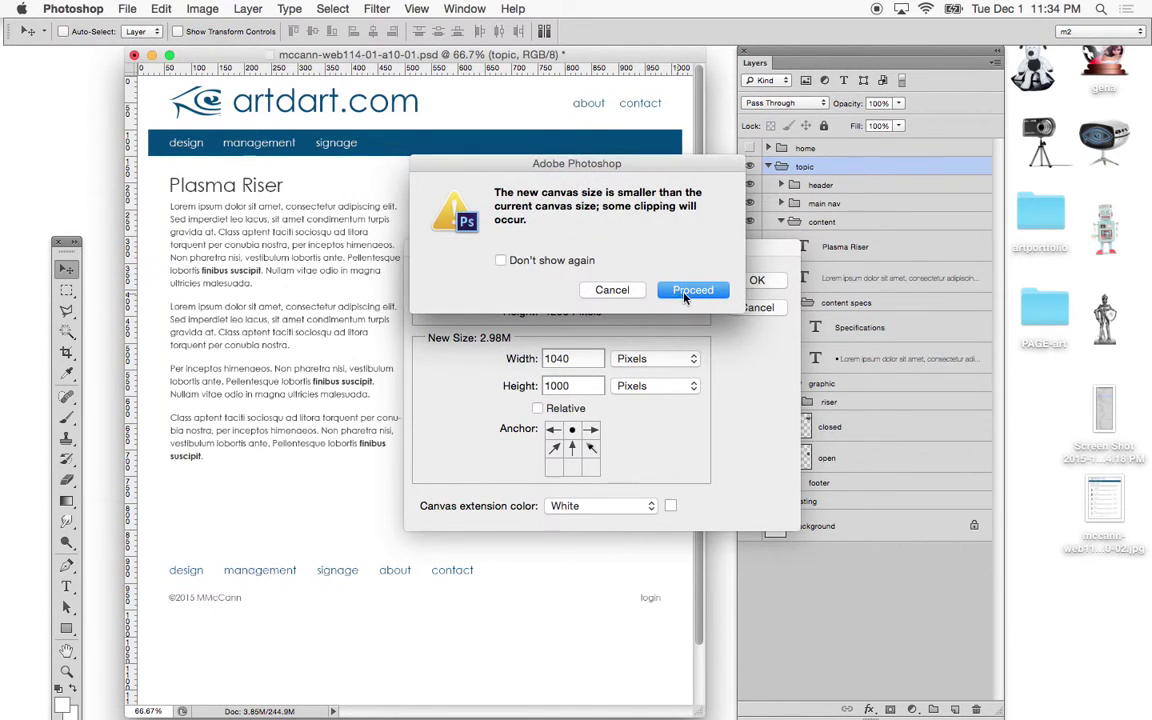
{"action": "key", "text": "Return"}
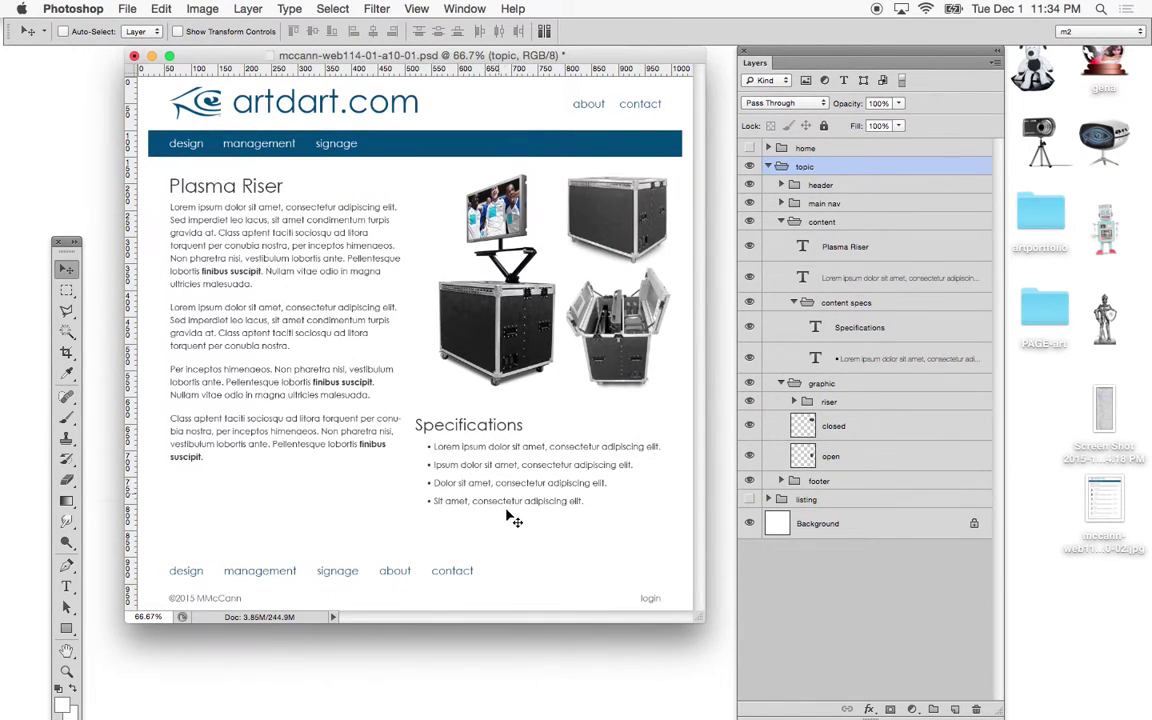
{"action": "left_click", "coordinate": [127, 9]}
Step: Save the topic page for web as mccann-web114-01-a10-01.jpg on the Desktop, keeping the default name
{"action": "left_click", "coordinate": [150, 205]}
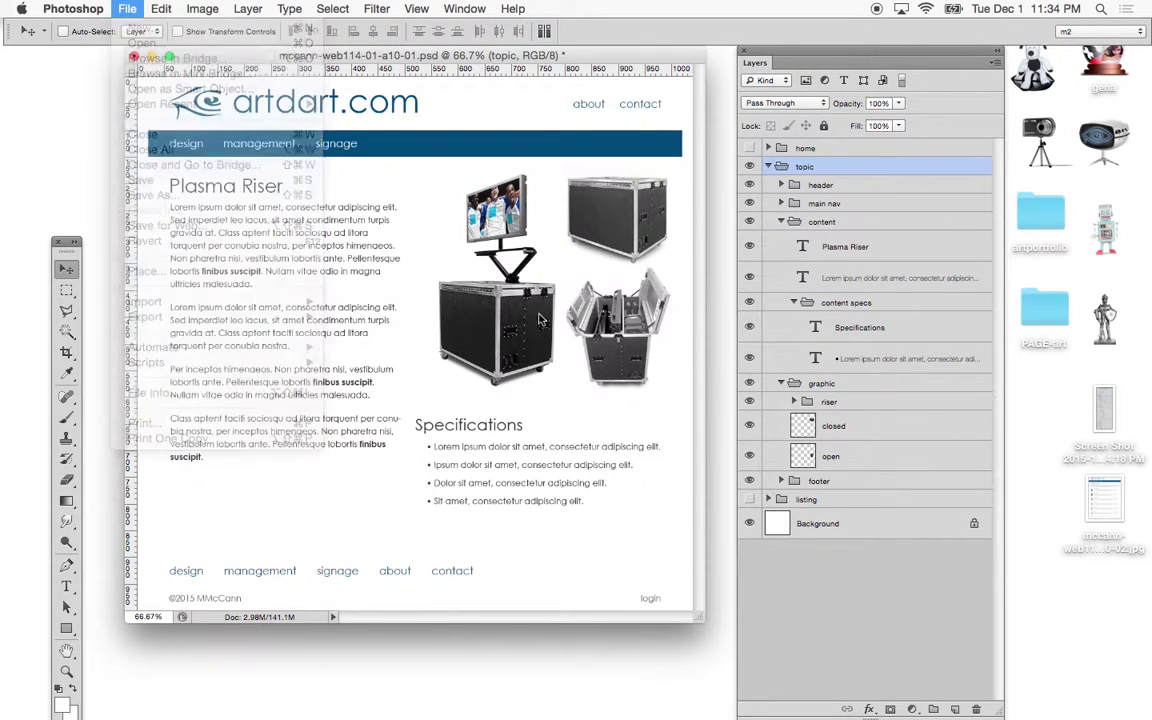
{"action": "left_click", "coordinate": [688, 616]}
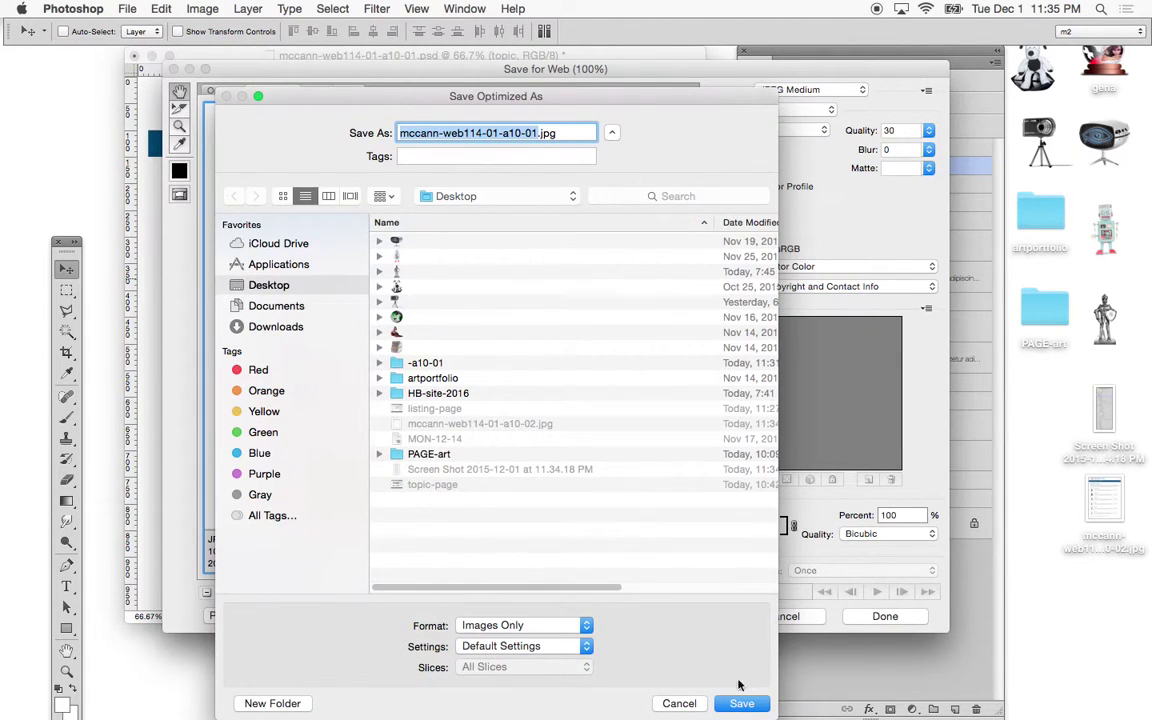
{"action": "left_click", "coordinate": [740, 706]}
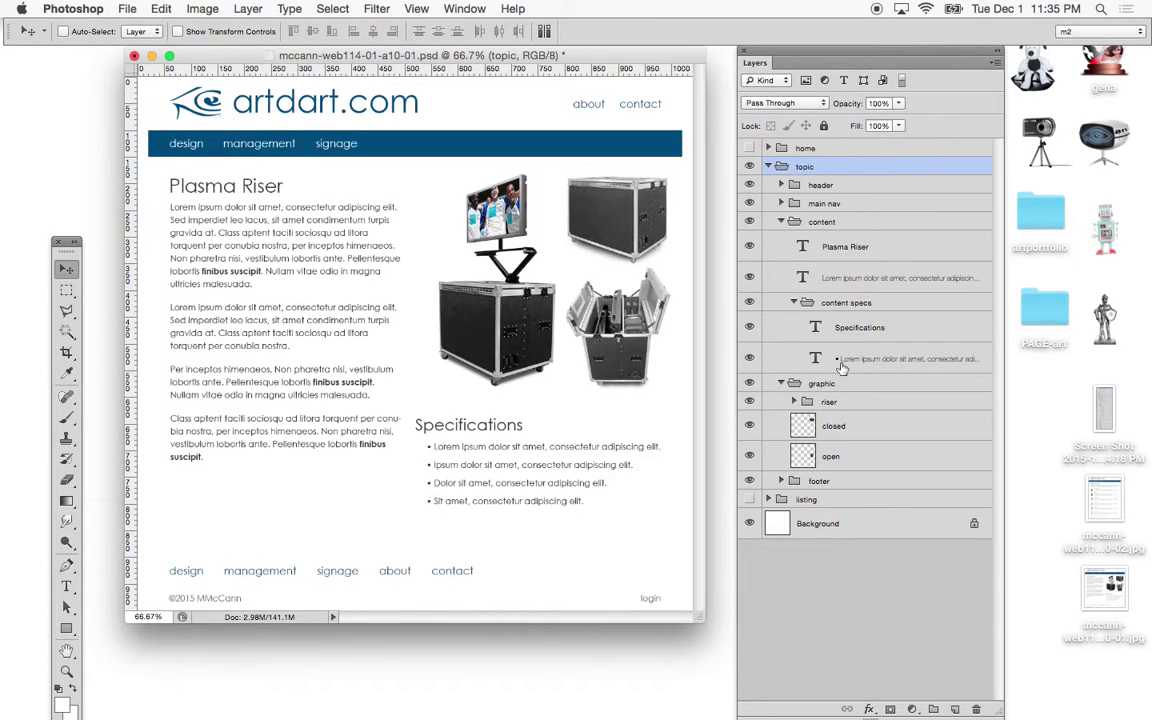
Step: Expand the riser group and screenshot the topic page's Layers panel to the desktop
{"action": "left_click", "coordinate": [794, 400]}
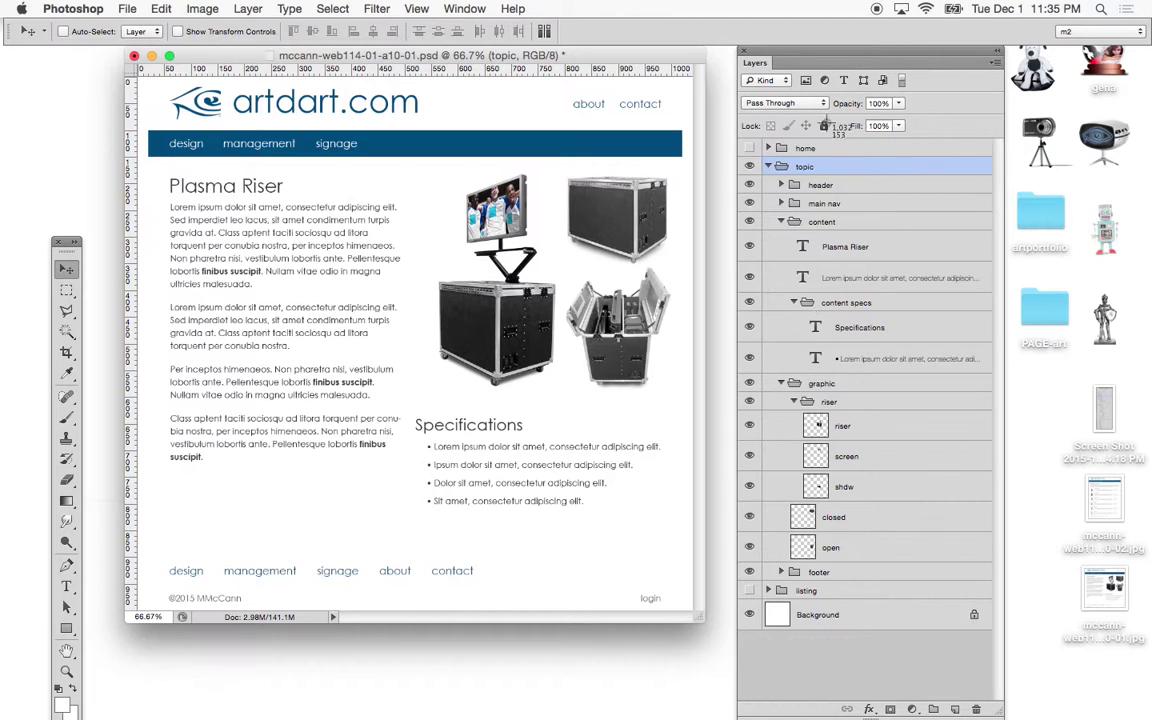
{"action": "left_click_drag", "start_coordinate": [740, 50], "coordinate": [990, 630]}
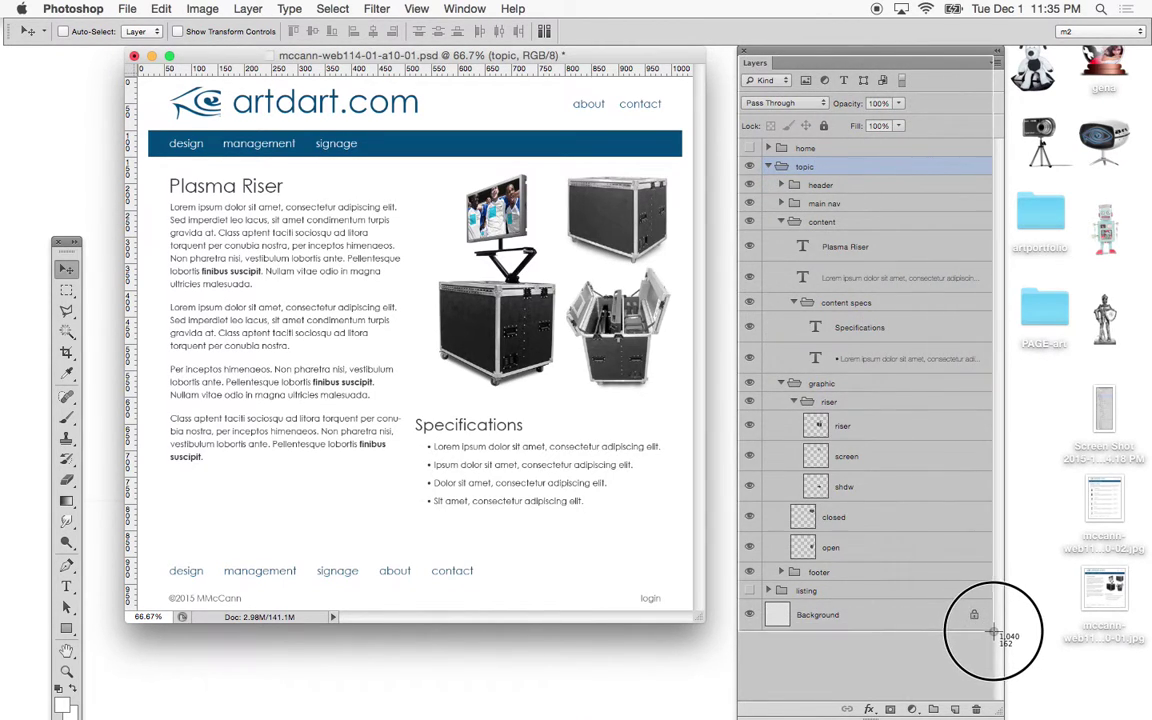
{"action": "left_click_drag", "start_coordinate": [990, 630], "coordinate": [990, 630]}
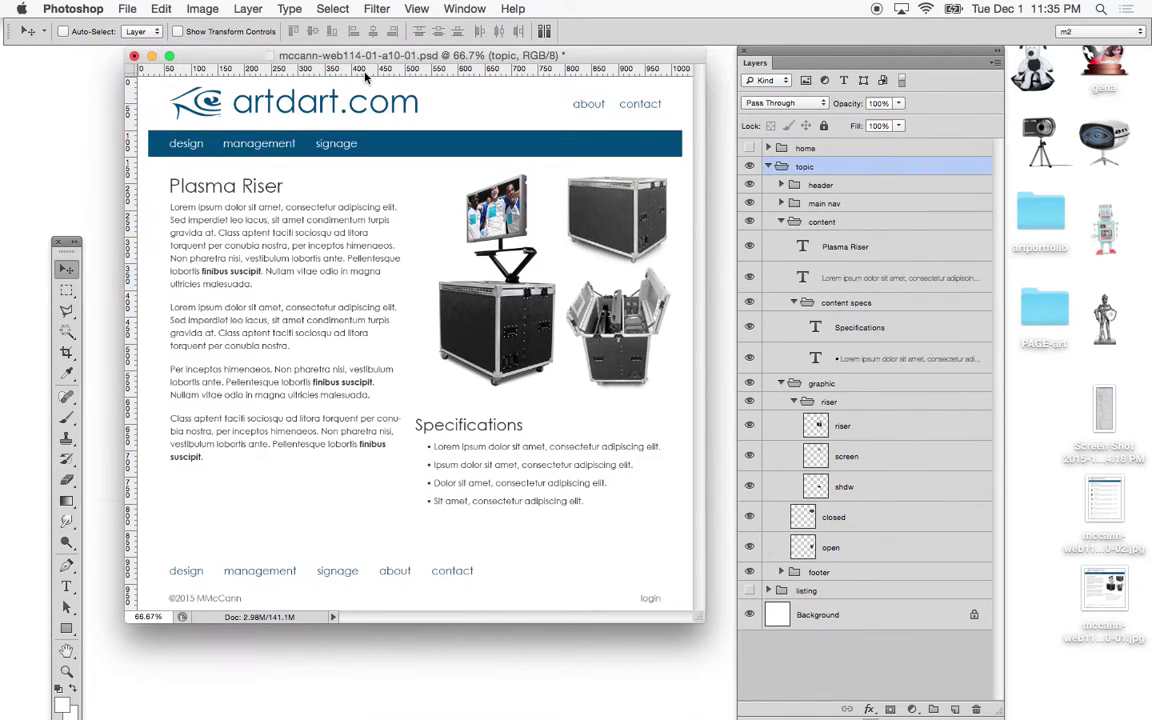
Step: Close the topic document without saving and quit Photoshop
{"action": "left_click", "coordinate": [134, 55]}
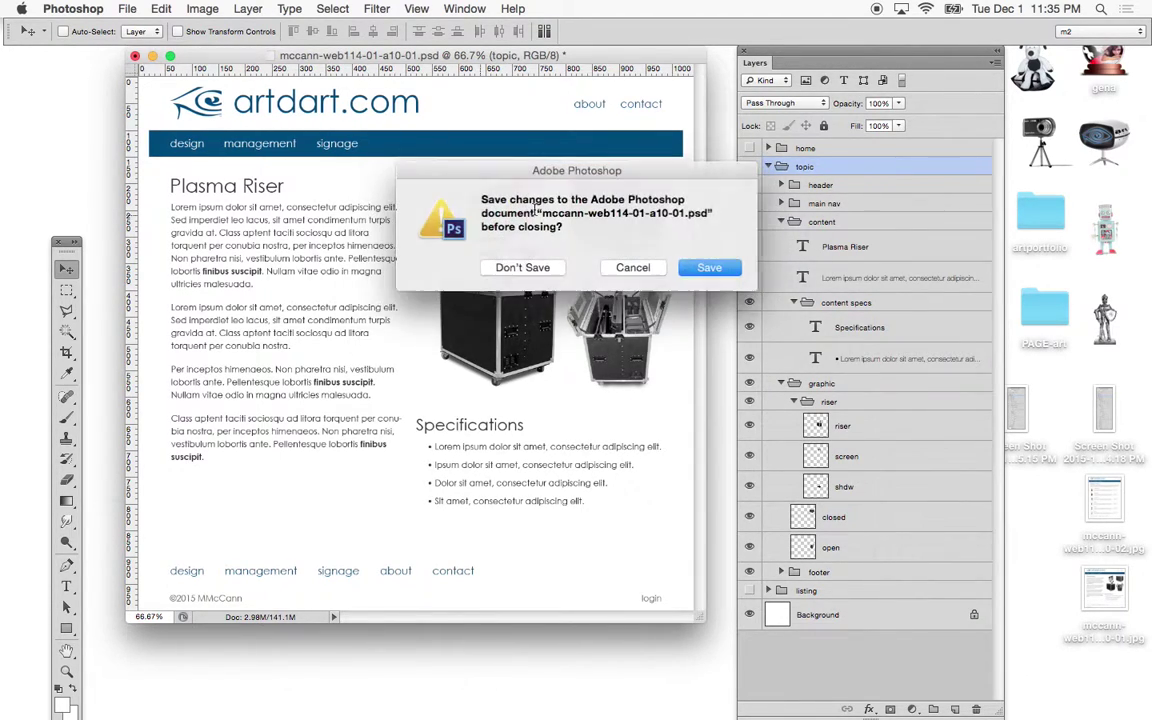
{"action": "key", "text": "Escape"}
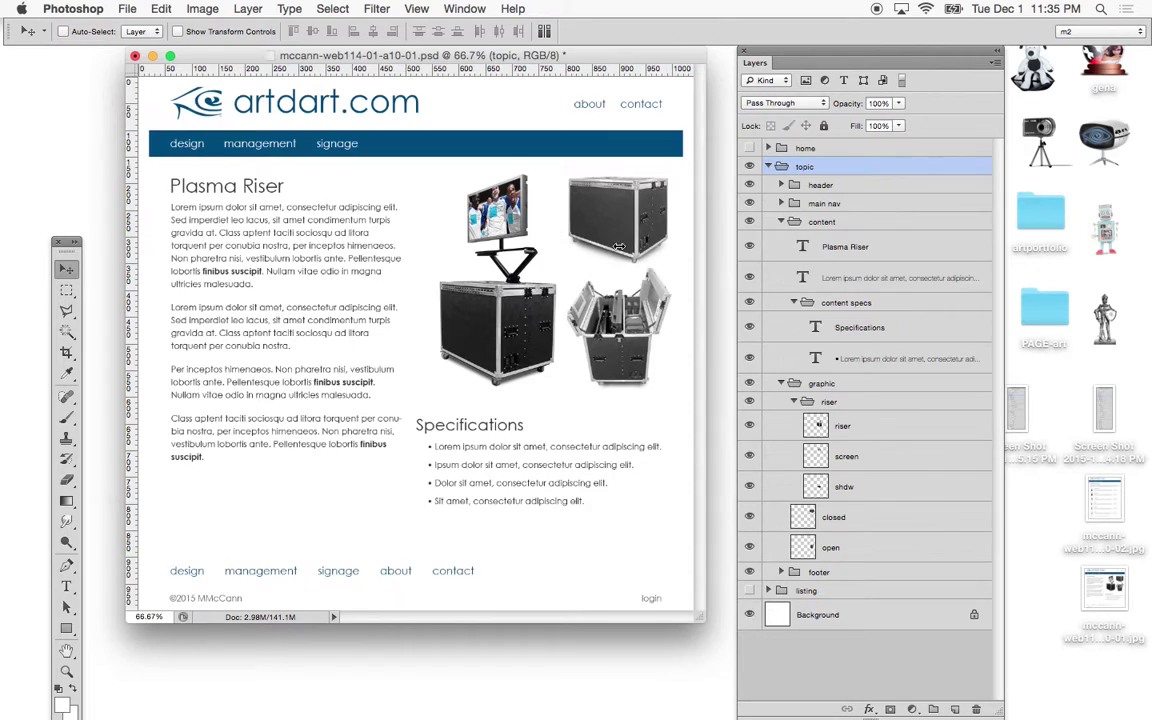
{"action": "key", "text": "super+q"}
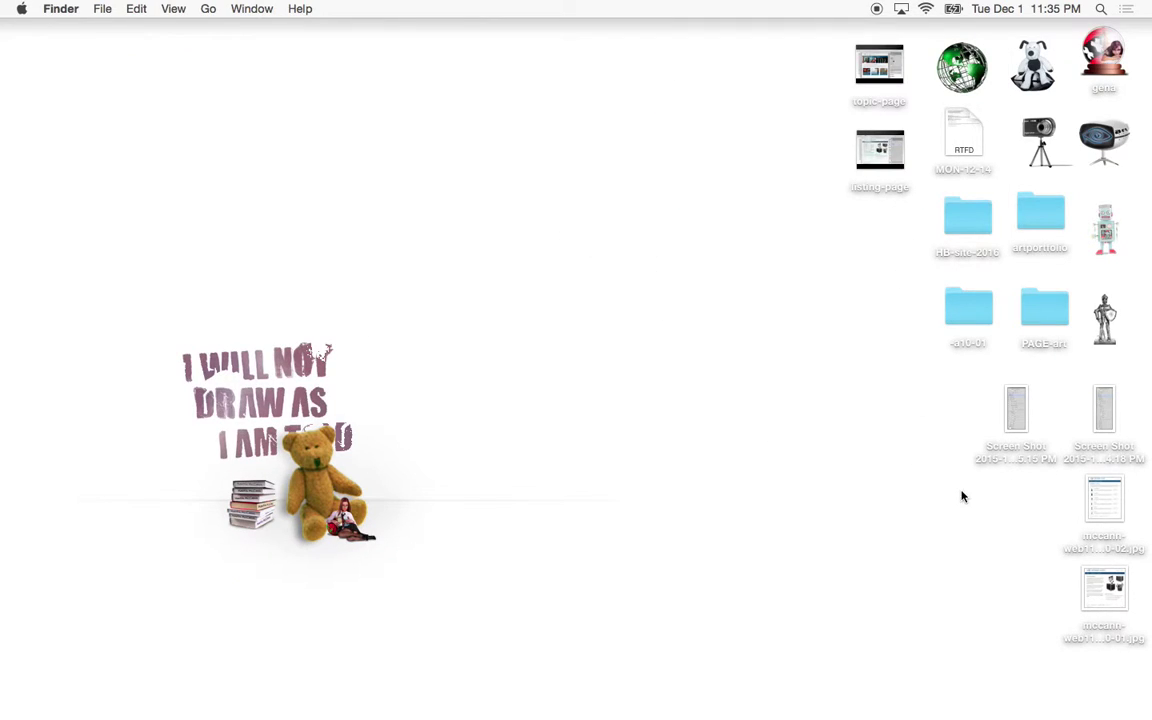
Step: Open mccann-web114-01-a10-02.jpg and the 4.18 PM screenshot together in Photoshop CS6
{"action": "left_click_drag", "start_coordinate": [1107, 510], "coordinate": [797, 506]}
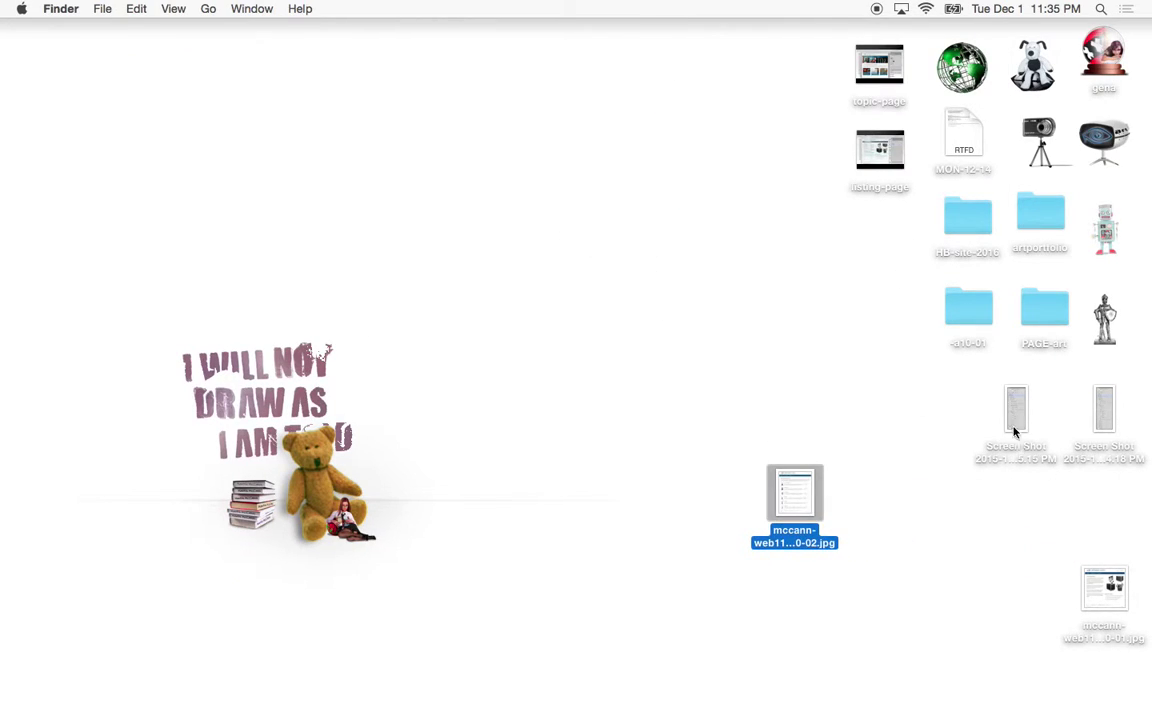
{"action": "left_click_drag", "start_coordinate": [1022, 425], "coordinate": [787, 393]}
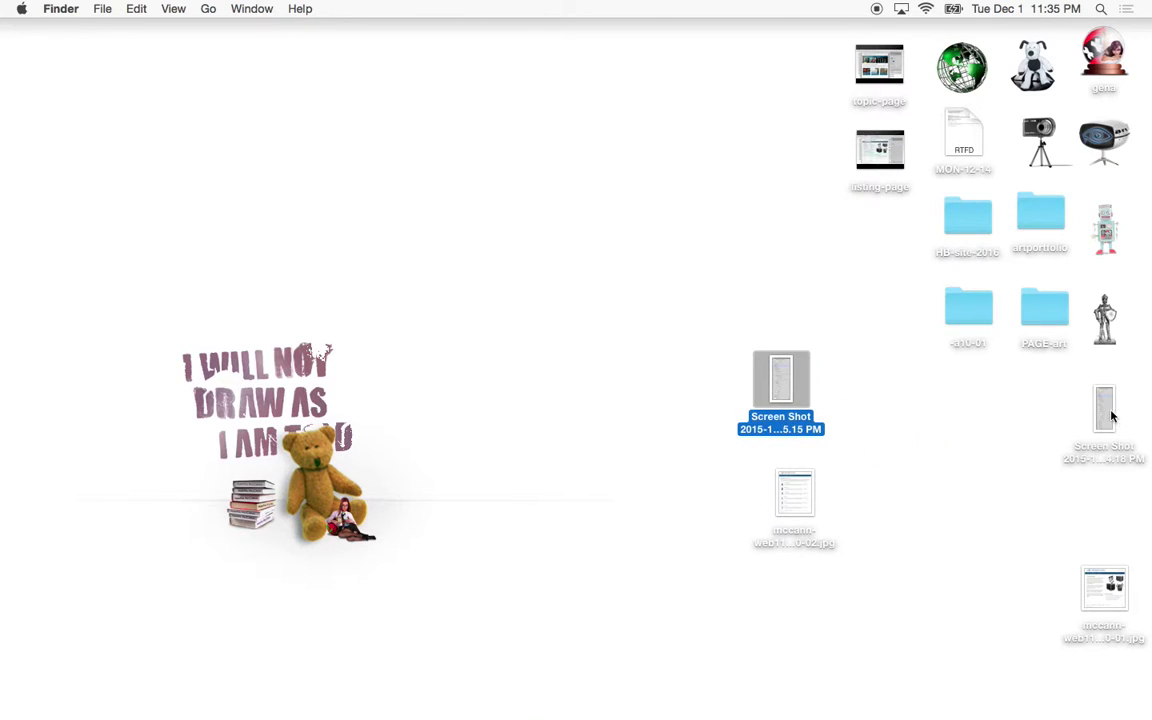
{"action": "left_click_drag", "start_coordinate": [1113, 418], "coordinate": [885, 500]}
{"action": "left_click", "coordinate": [818, 505], "text": "super"}
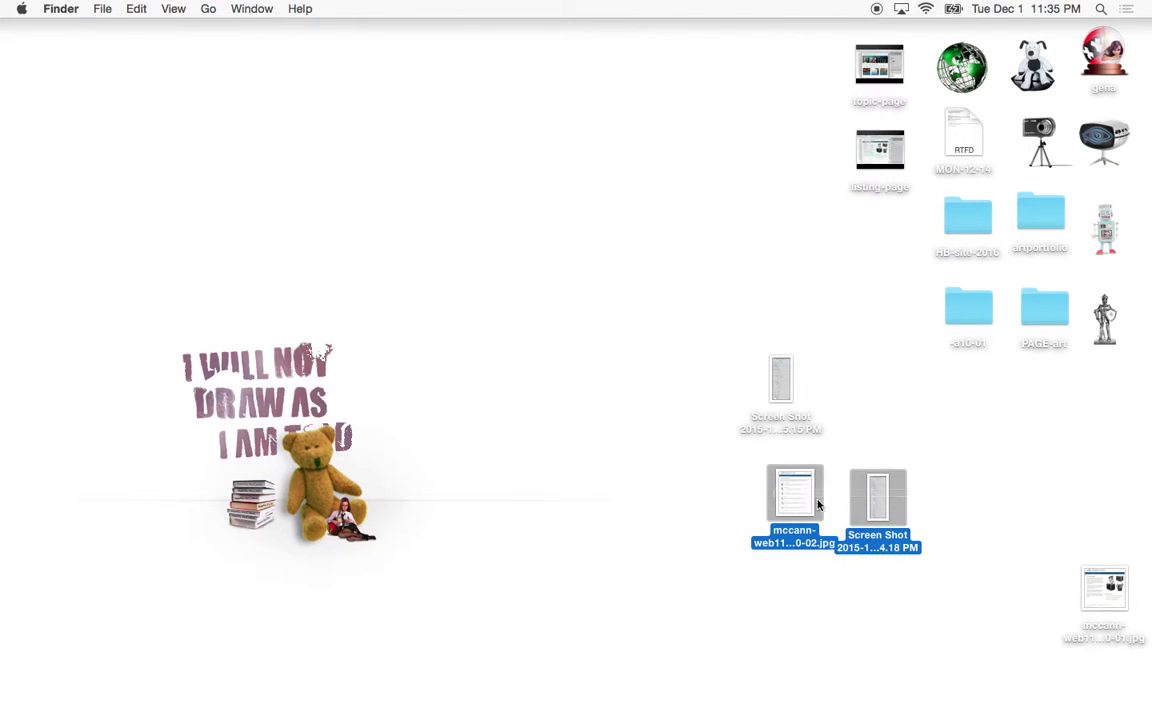
{"action": "right_click", "coordinate": [818, 505]}
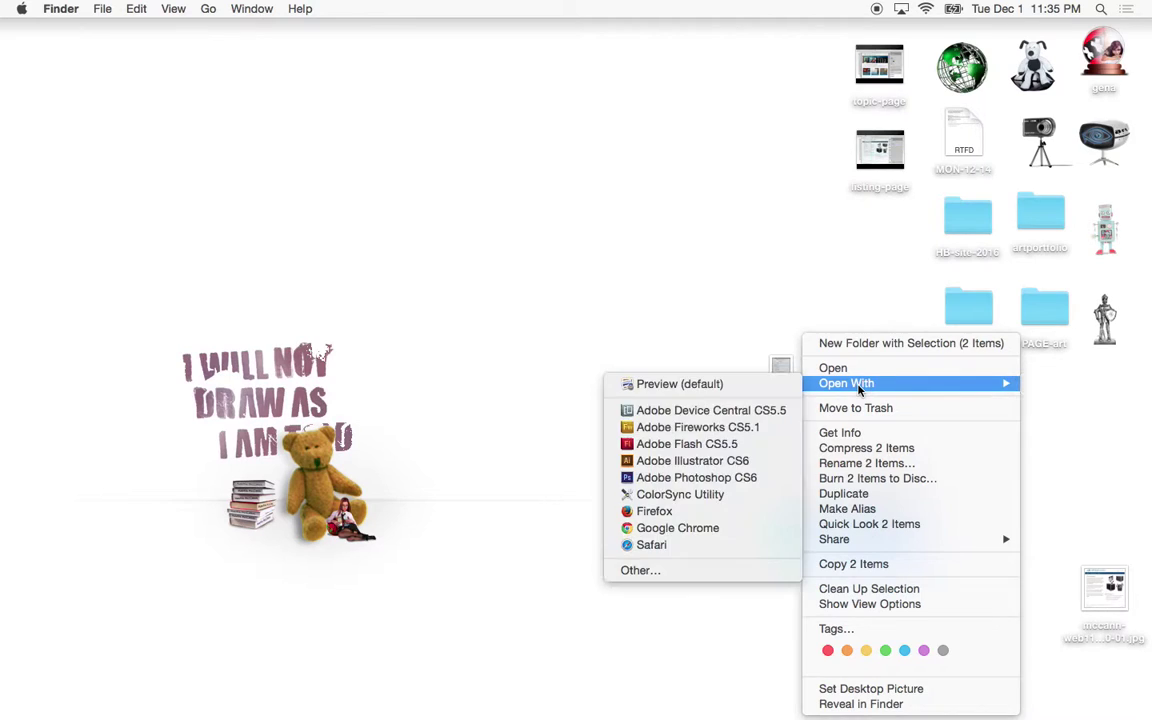
{"action": "left_click", "coordinate": [745, 479]}
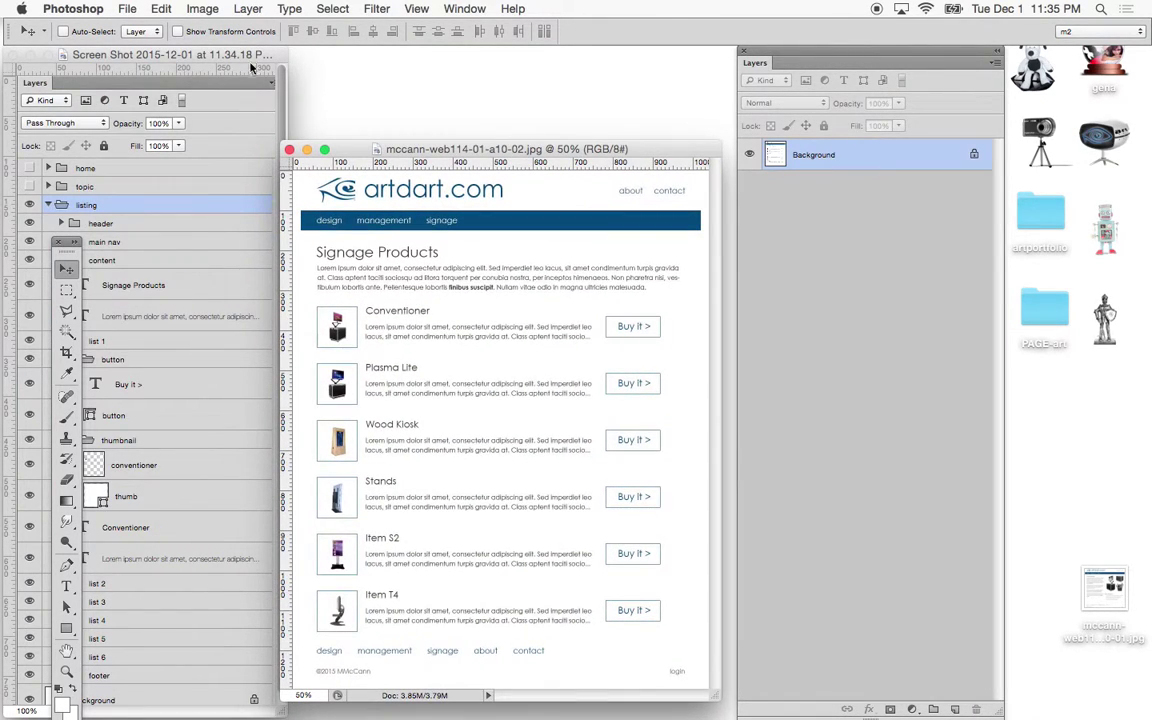
Step: Drag the screenshot's Layer 0 into the listing page document and close the screenshot window
{"action": "left_click_drag", "start_coordinate": [447, 163], "coordinate": [278, 92]}
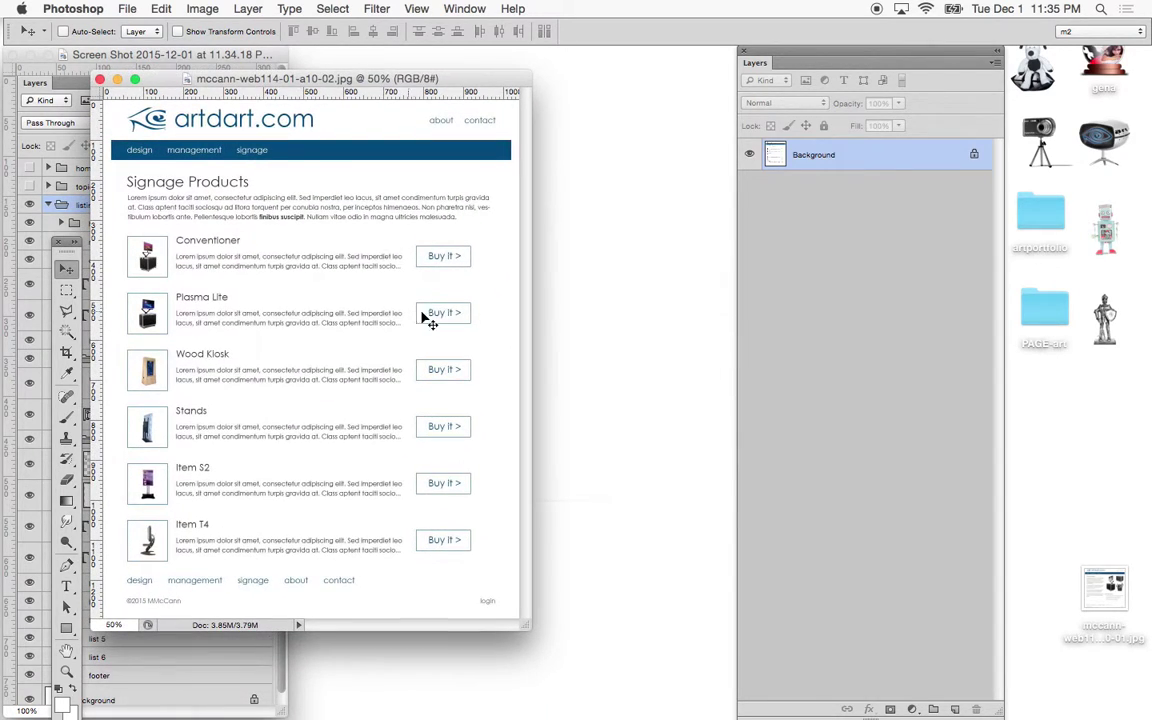
{"action": "mouse_move", "coordinate": [797, 170]}
{"action": "left_mouse_down"}
{"action": "mouse_move", "coordinate": [458, 239]}
{"action": "mouse_move", "coordinate": [487, 294]}
{"action": "left_mouse_up"}
{"action": "left_click", "coordinate": [13, 56]}
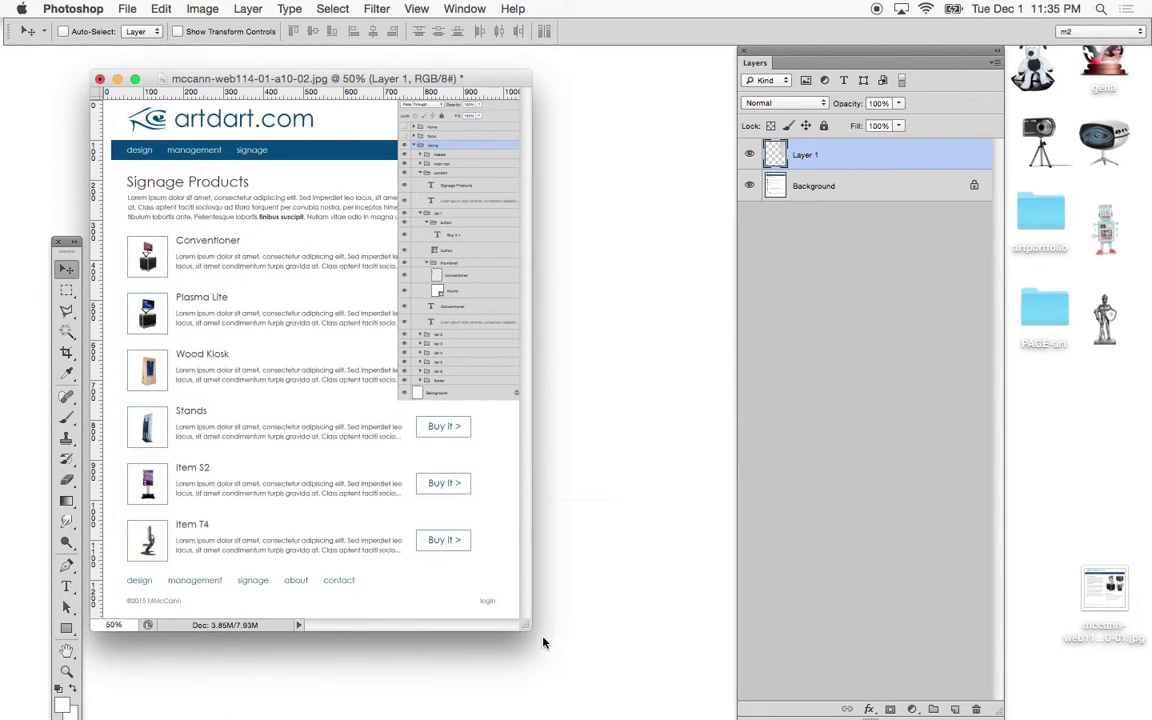
{"action": "left_click_drag", "start_coordinate": [529, 627], "coordinate": [608, 654]}
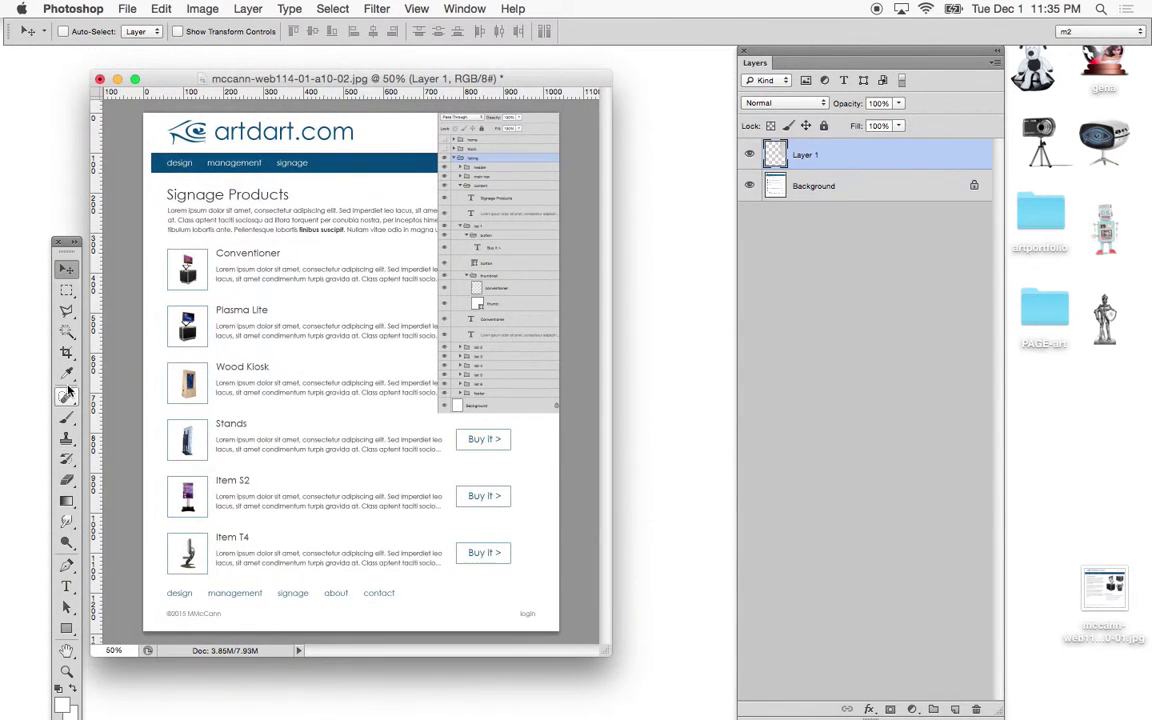
{"action": "left_click", "coordinate": [66, 352]}
Step: Crop the canvas wider to the right and move the layers screenshot into that space
{"action": "left_click_drag", "start_coordinate": [560, 372], "coordinate": [585, 376]}
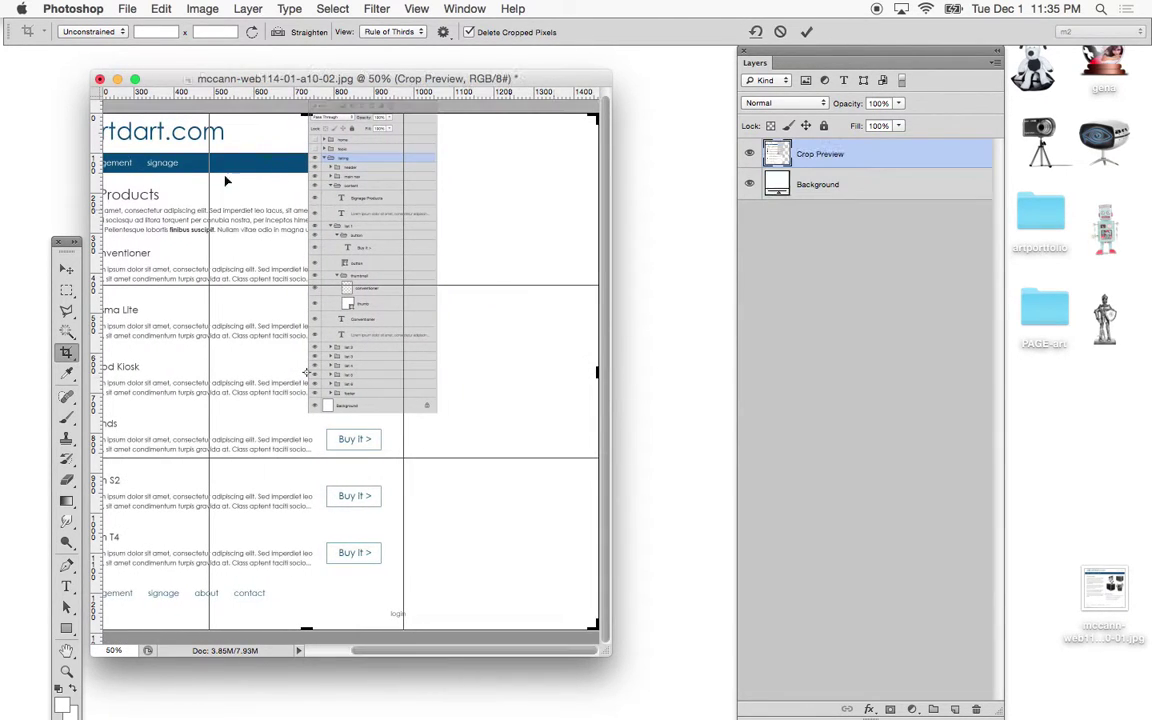
{"action": "left_click", "coordinate": [700, 262]}
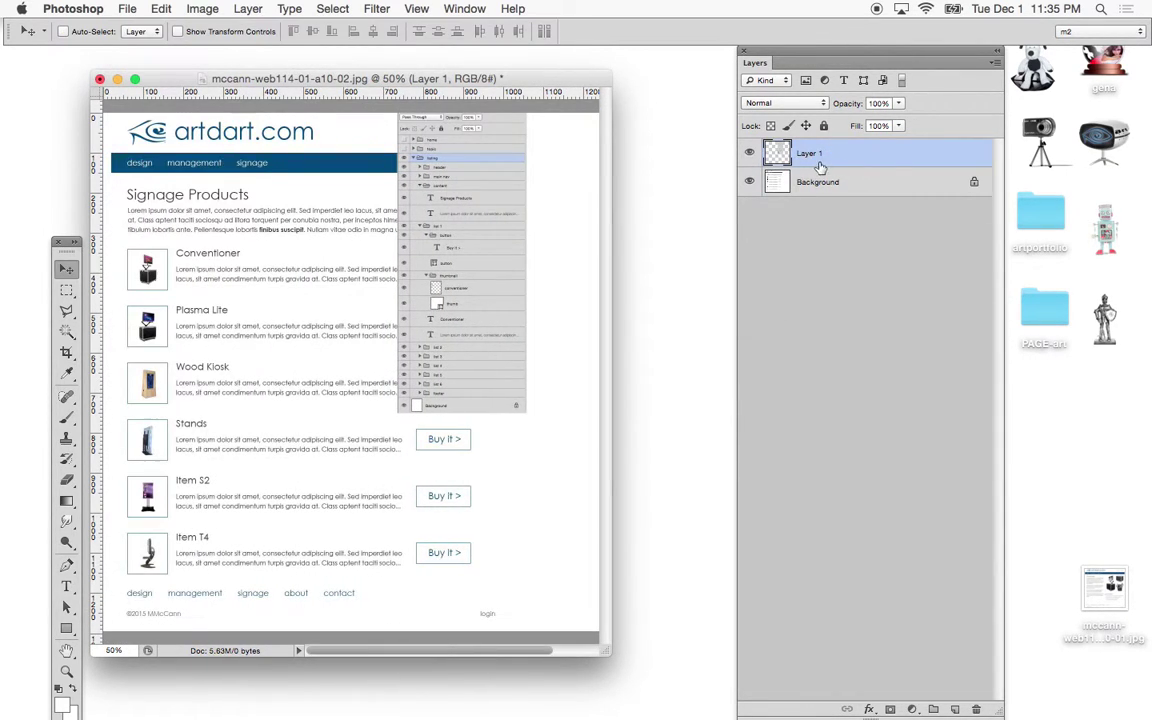
{"action": "mouse_move", "coordinate": [514, 193]}
{"action": "left_mouse_down"}
{"action": "mouse_move", "coordinate": [565, 225]}
{"action": "mouse_move", "coordinate": [586, 211]}
{"action": "left_mouse_up"}
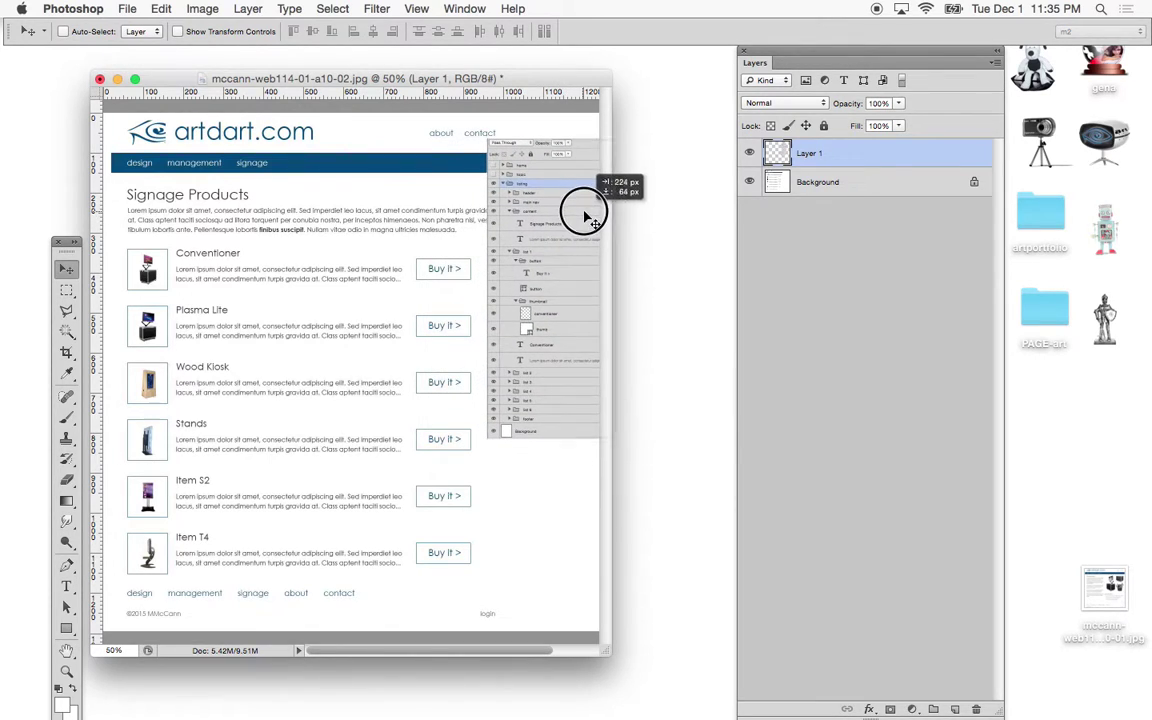
{"action": "left_click_drag", "start_coordinate": [535, 651], "coordinate": [565, 653]}
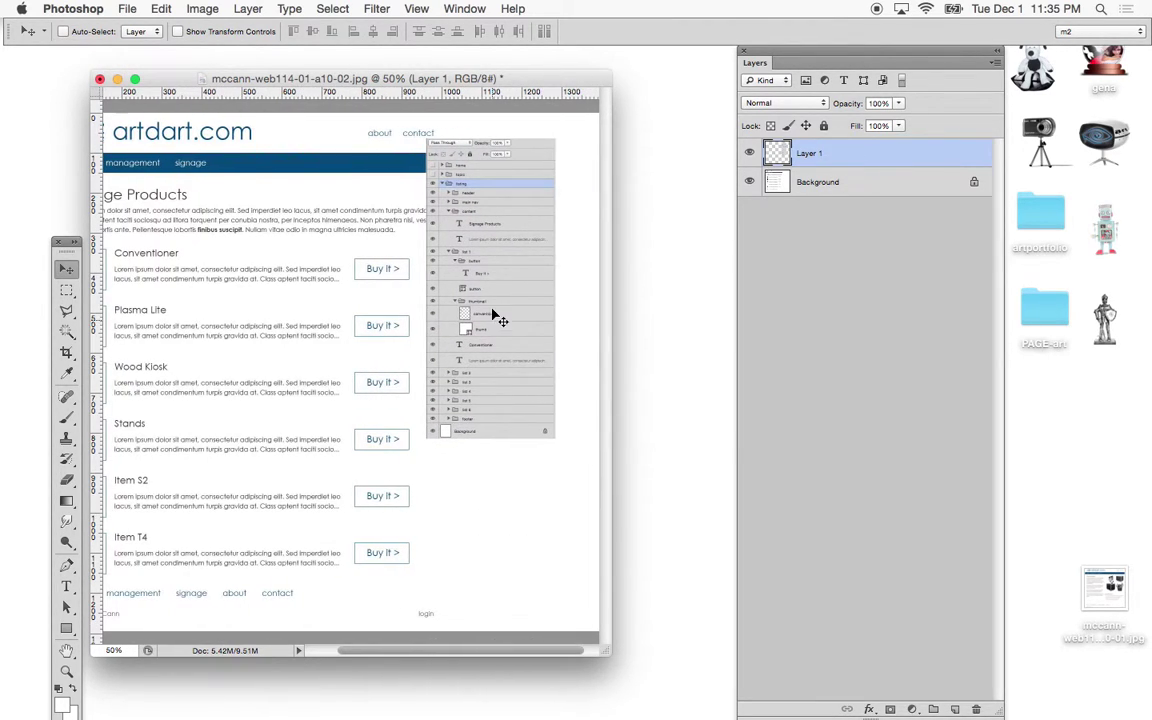
{"action": "left_click_drag", "start_coordinate": [492, 312], "coordinate": [525, 297]}
{"action": "left_click_drag", "start_coordinate": [609, 656], "coordinate": [696, 665]}
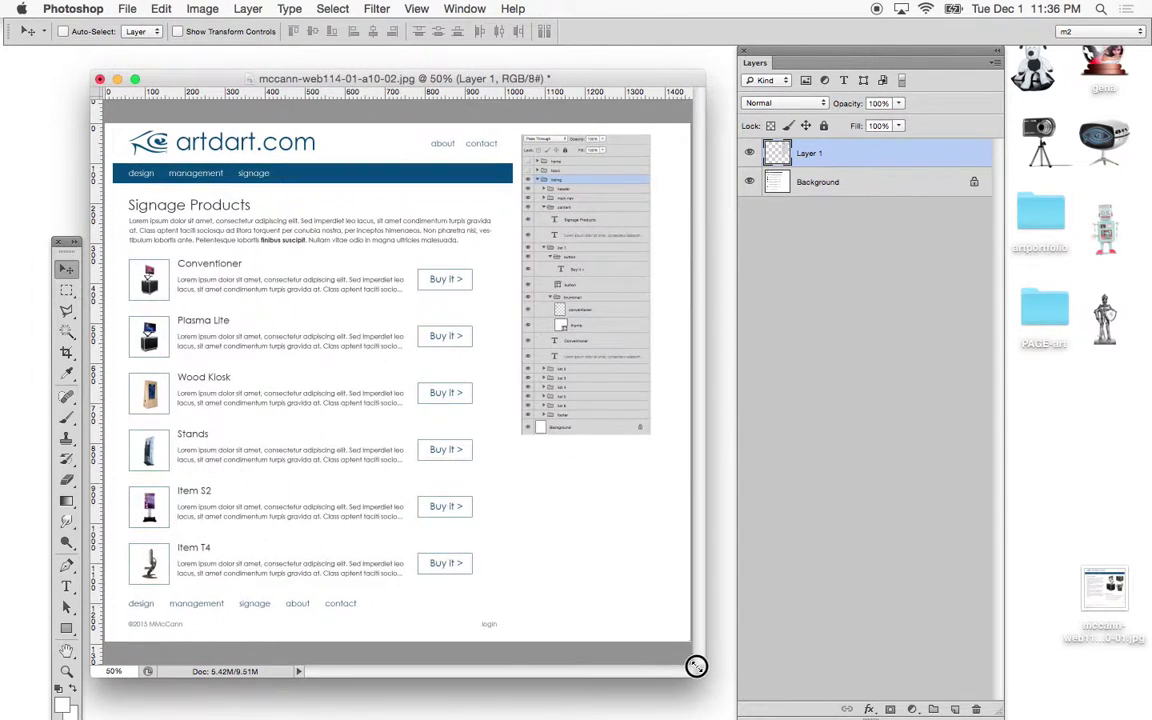
{"action": "left_click_drag", "start_coordinate": [604, 318], "coordinate": [601, 310]}
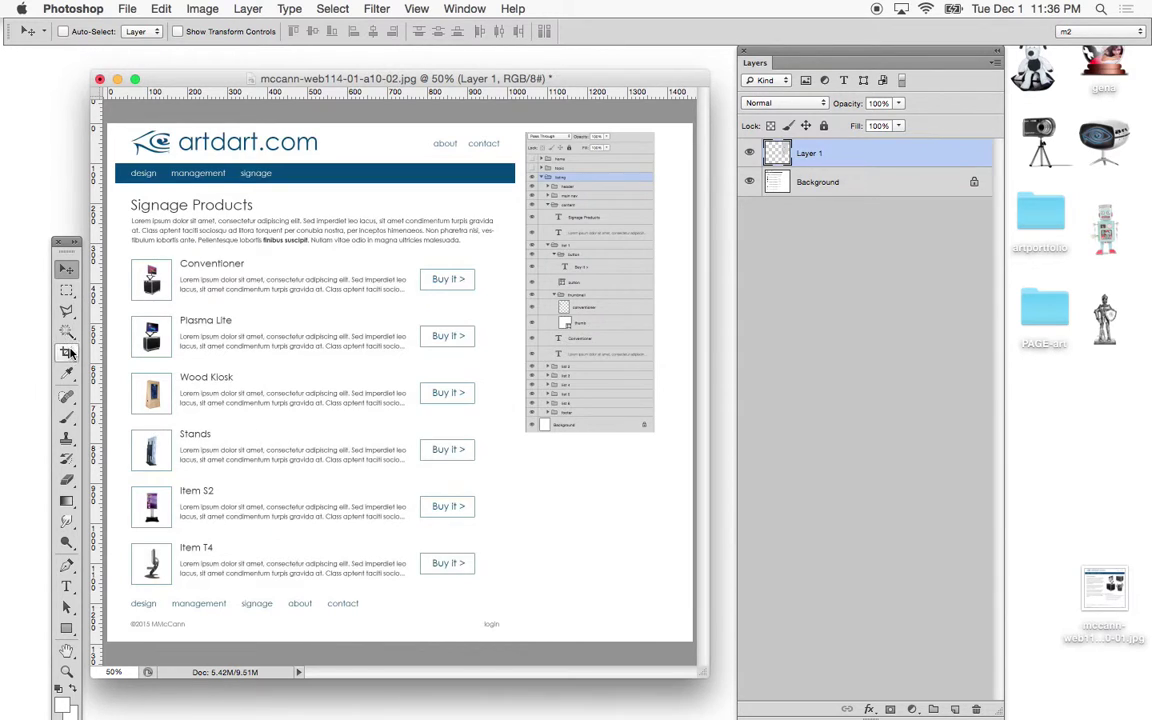
Step: Crop again, trimming the right edge to just past the screenshot
{"action": "key", "text": "c"}
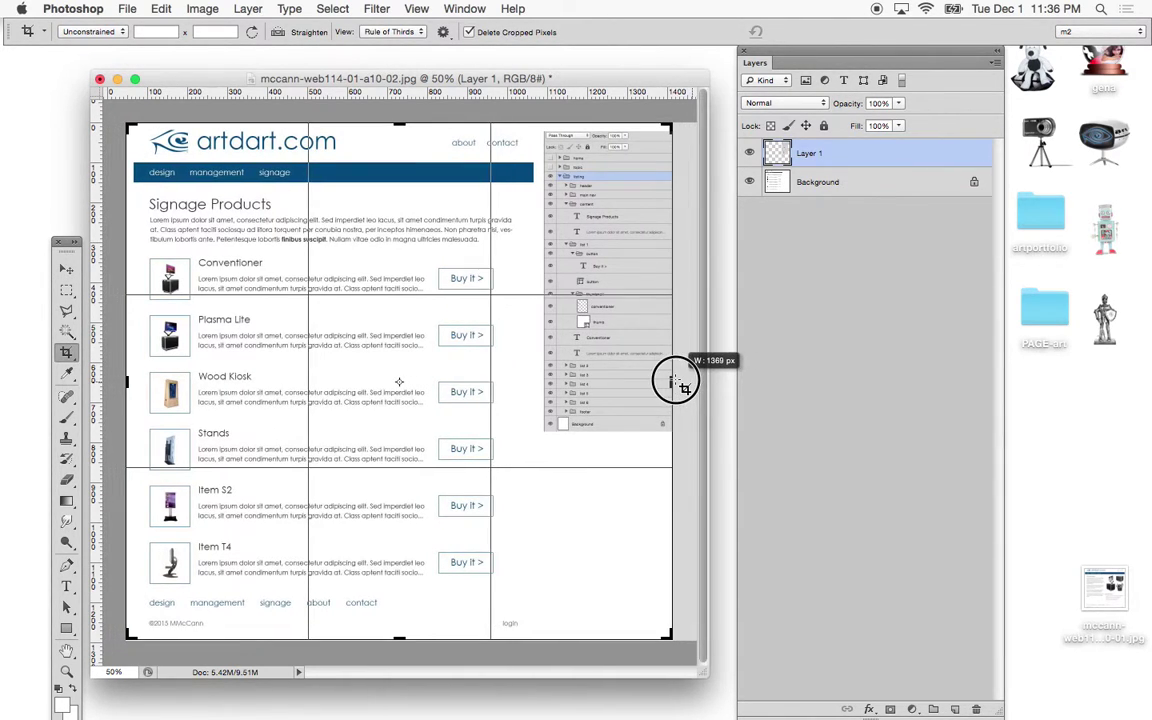
{"action": "left_click_drag", "start_coordinate": [686, 381], "coordinate": [676, 381]}
{"action": "left_click", "coordinate": [66, 272]}
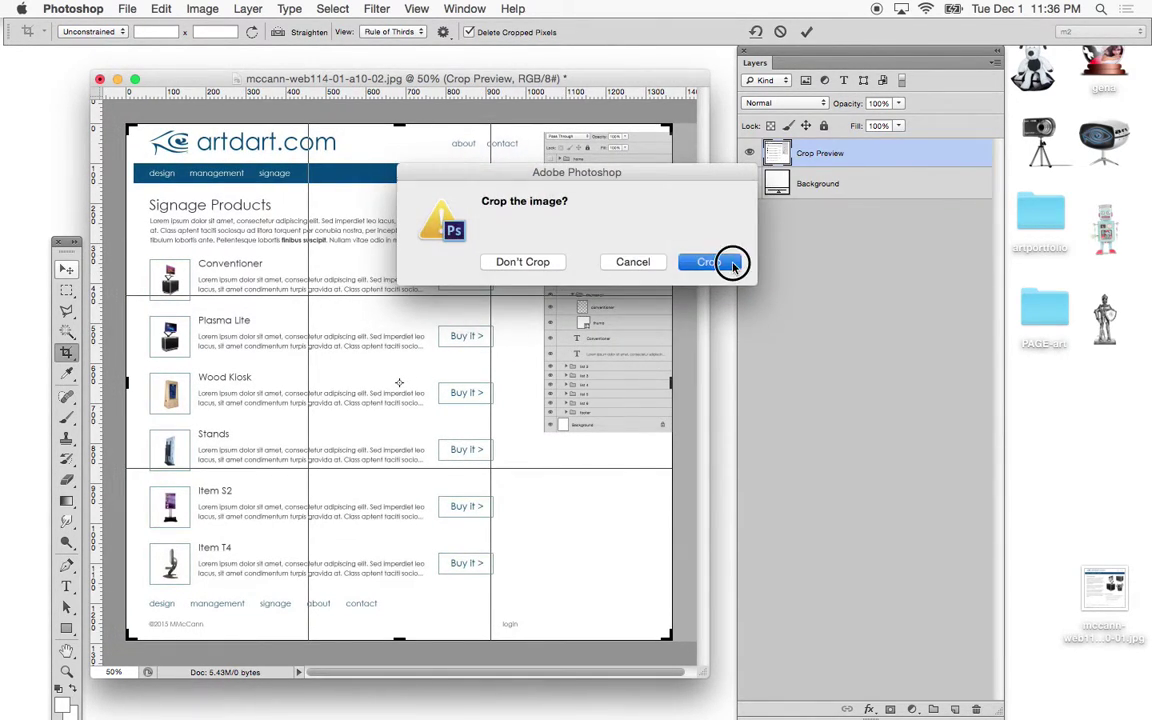
{"action": "left_click", "coordinate": [736, 260]}
{"action": "left_click", "coordinate": [133, 9]}
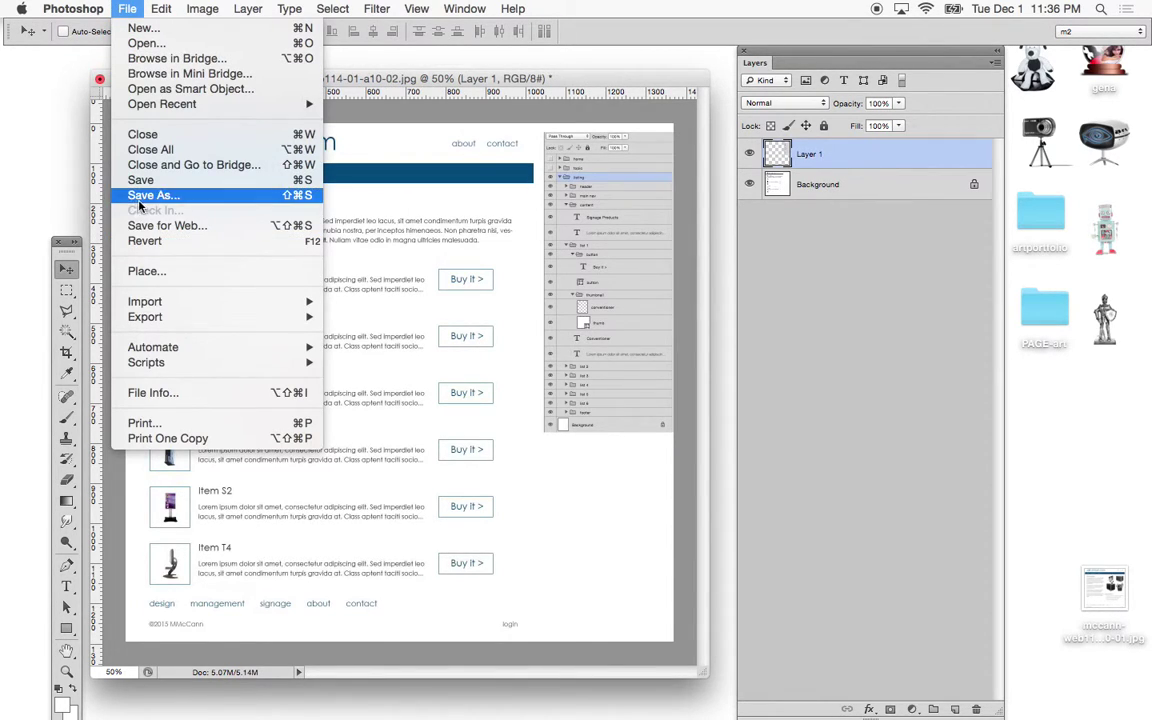
Step: Save for web, replacing mccann-web114-01-a10-02.jpg on the Desktop, and close the document without saving
{"action": "left_click", "coordinate": [154, 224]}
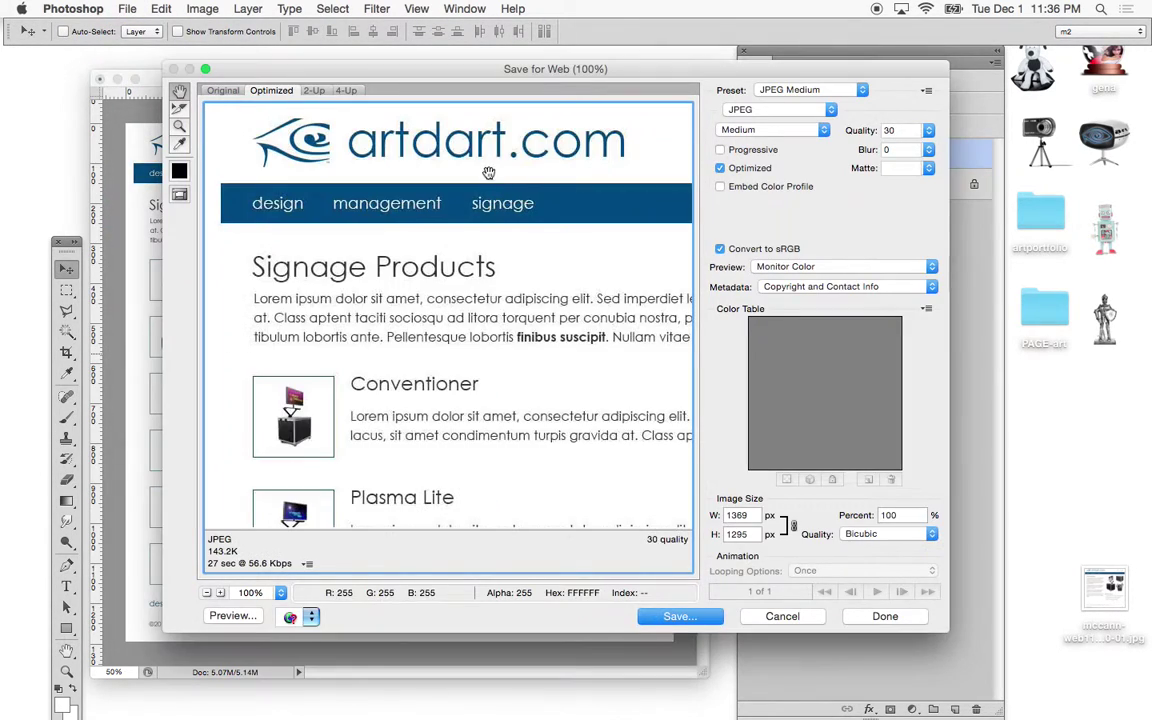
{"action": "key", "text": "Return"}
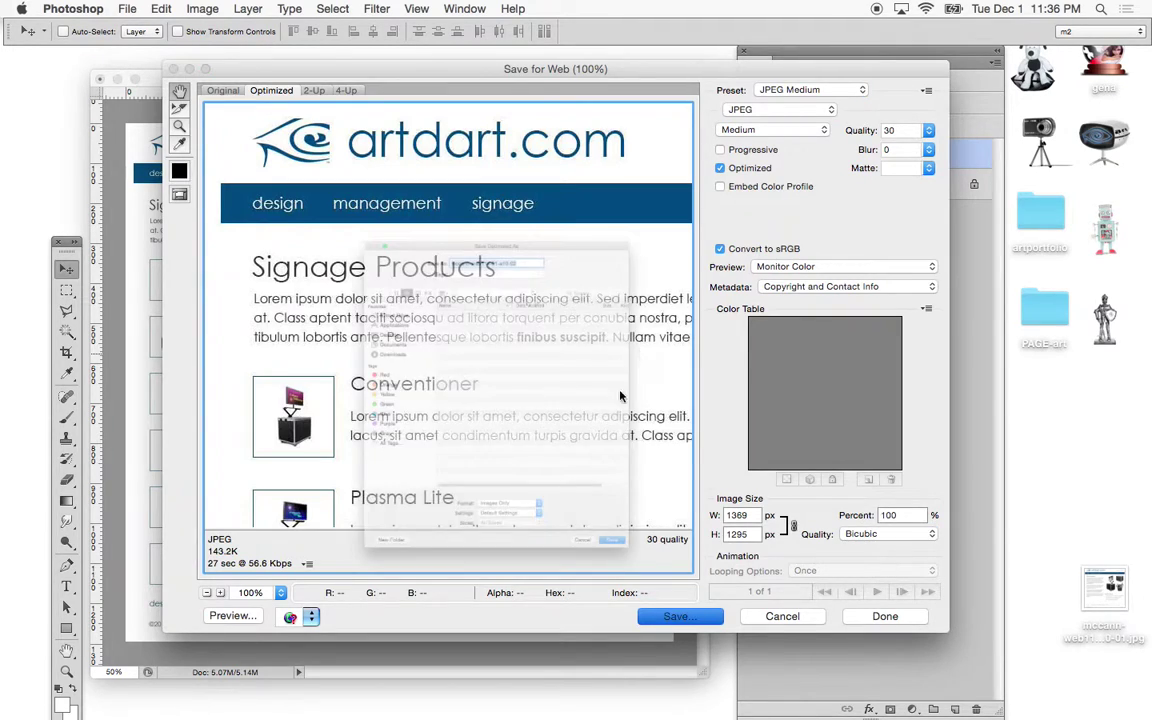
{"action": "left_click", "coordinate": [737, 697]}
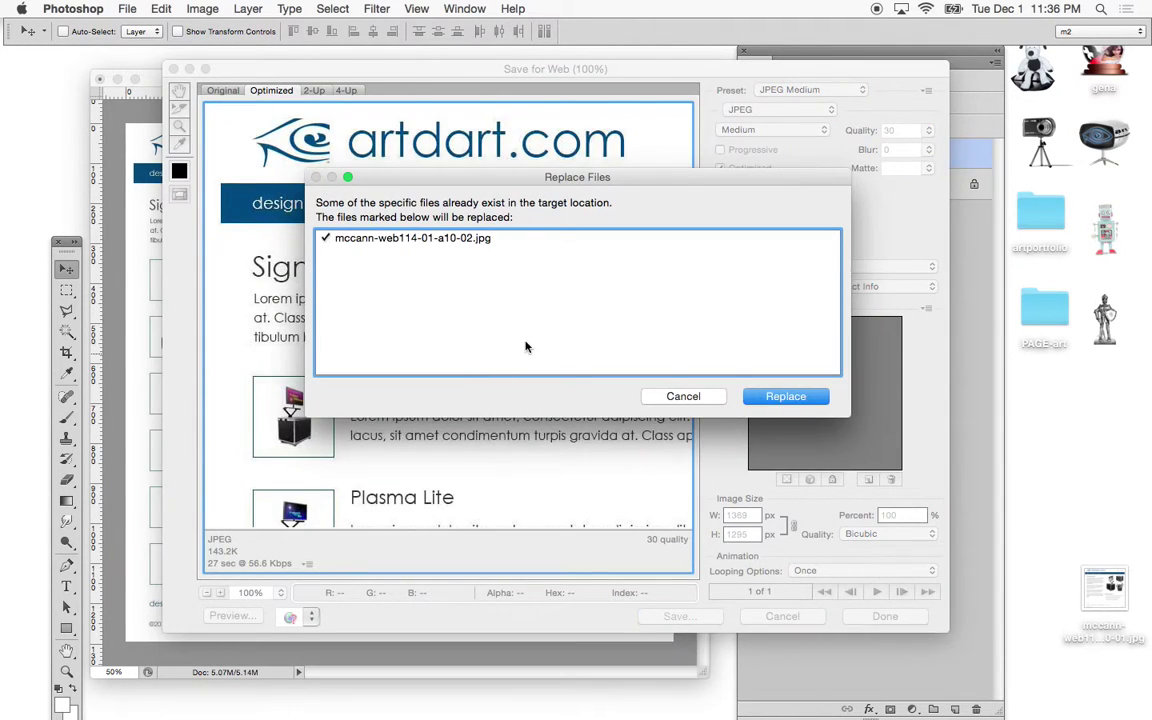
{"action": "left_click", "coordinate": [786, 397]}
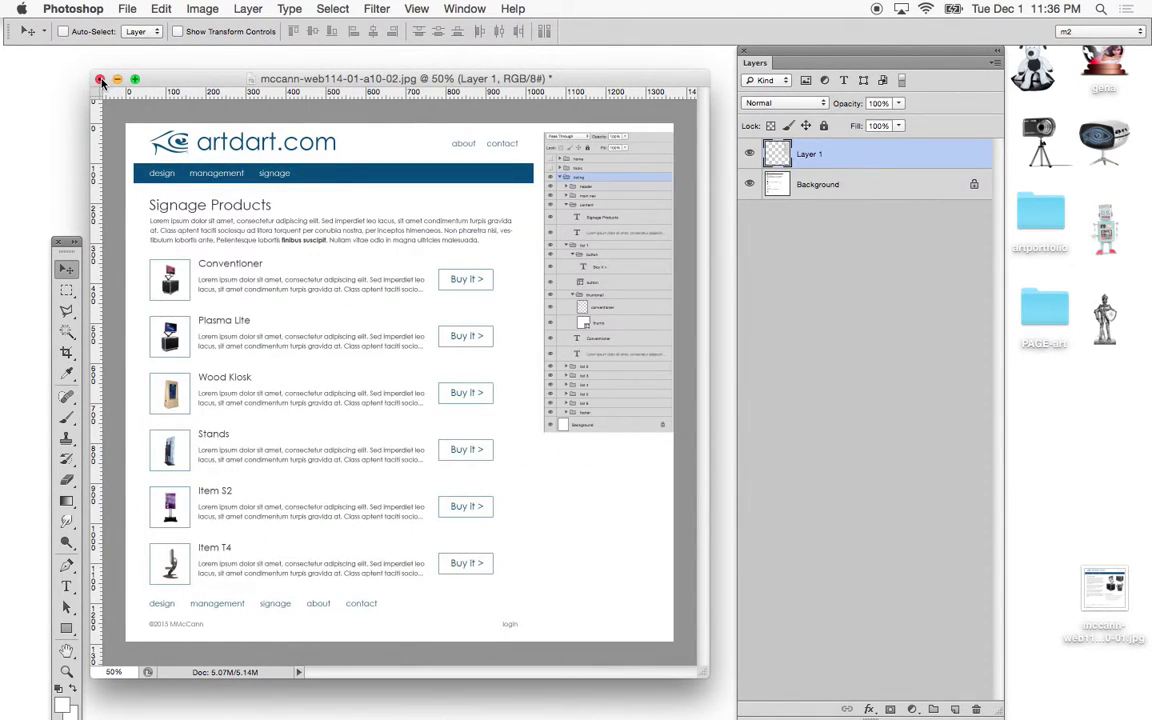
{"action": "left_click", "coordinate": [101, 80]}
{"action": "left_click", "coordinate": [532, 266]}
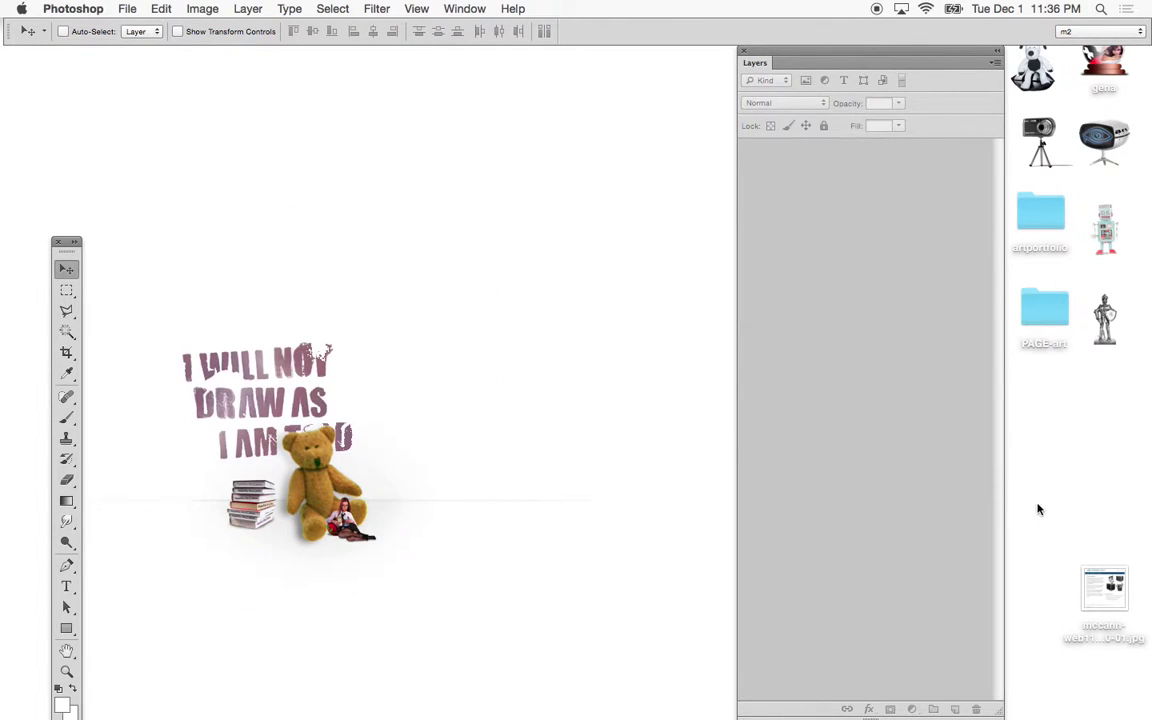
Step: Open mccann-web114-01-a10-01.jpg and the 5.15 PM screenshot together in Photoshop CS6
{"action": "key", "text": "super+q"}
{"action": "left_click_drag", "start_coordinate": [1118, 611], "coordinate": [872, 401]}
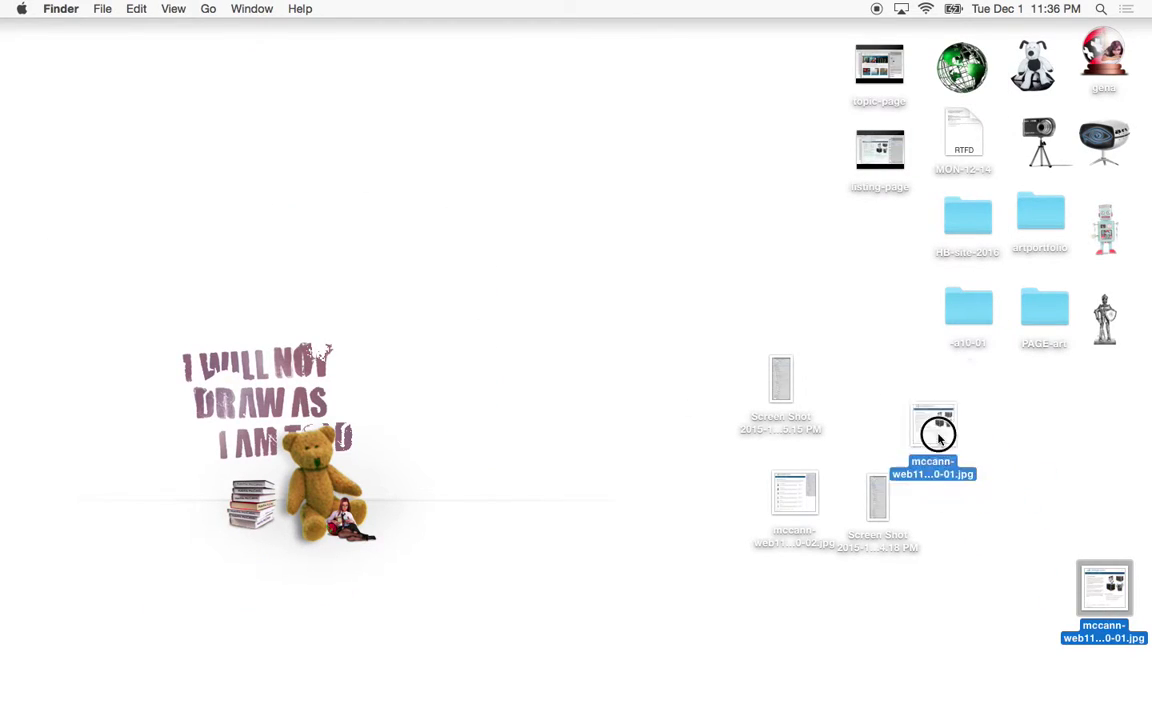
{"action": "left_click", "coordinate": [783, 385], "text": "super"}
{"action": "right_click", "coordinate": [878, 360]}
{"action": "mouse_move", "coordinate": [920, 383]}
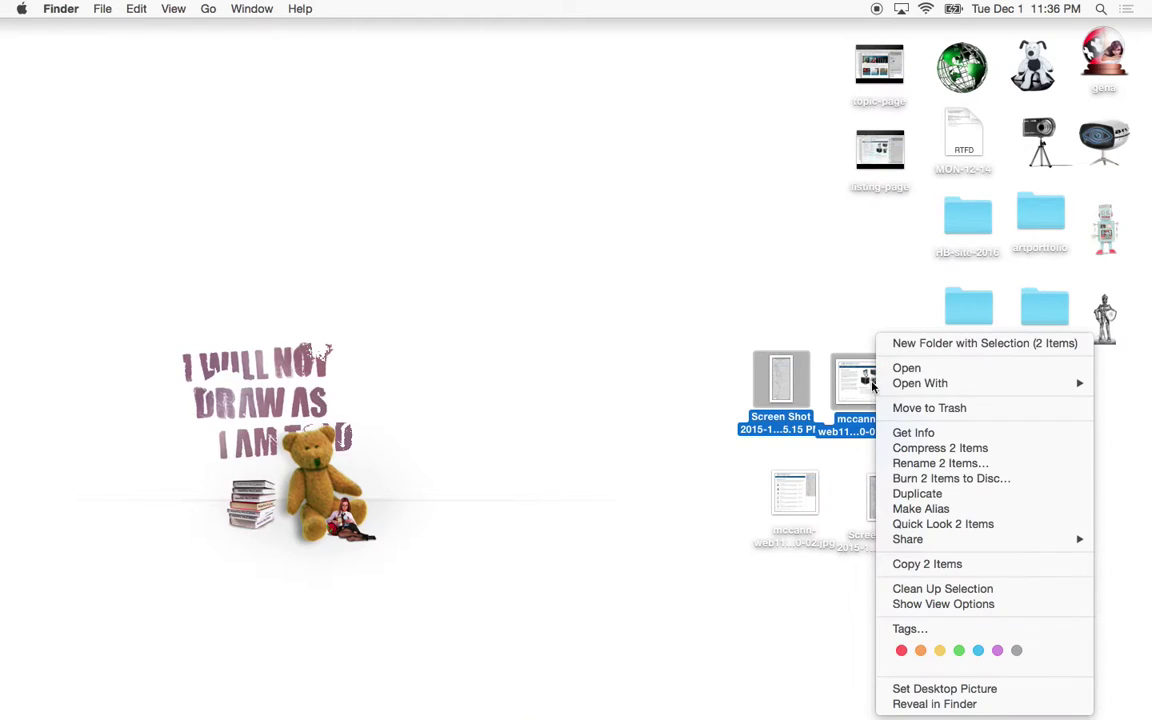
{"action": "left_click", "coordinate": [808, 478]}
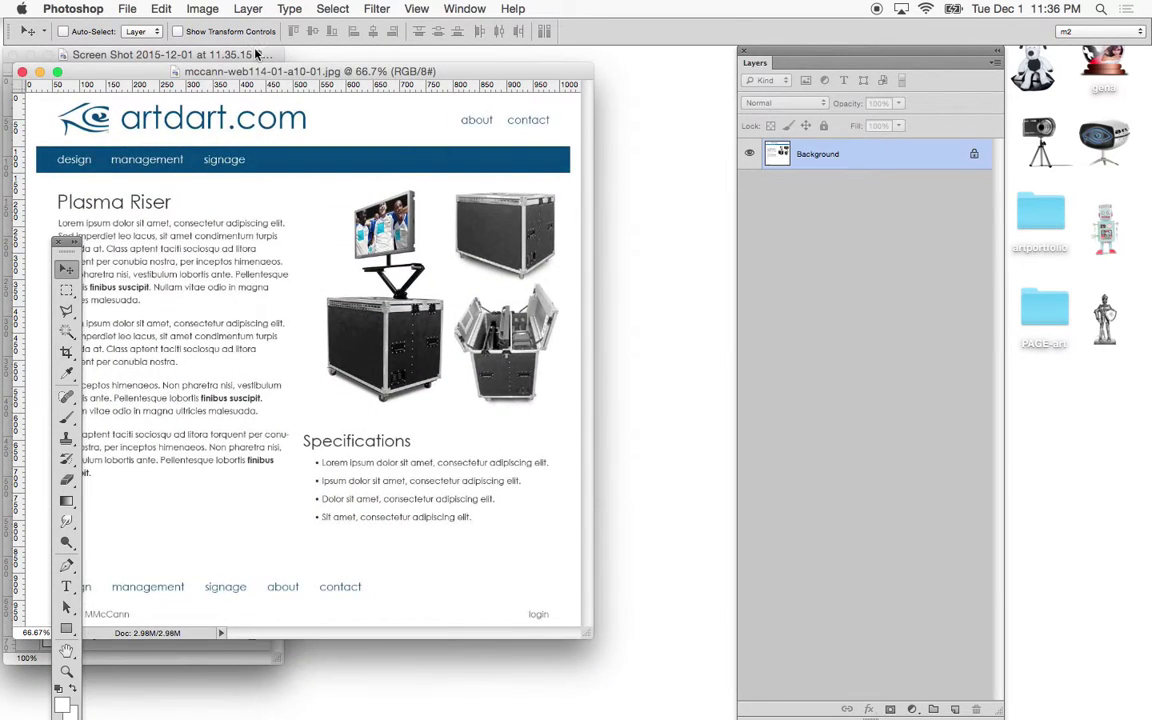
Step: Drag the layers-panel screenshot layer into the topic page and close the screenshot document
{"action": "left_click", "coordinate": [256, 54]}
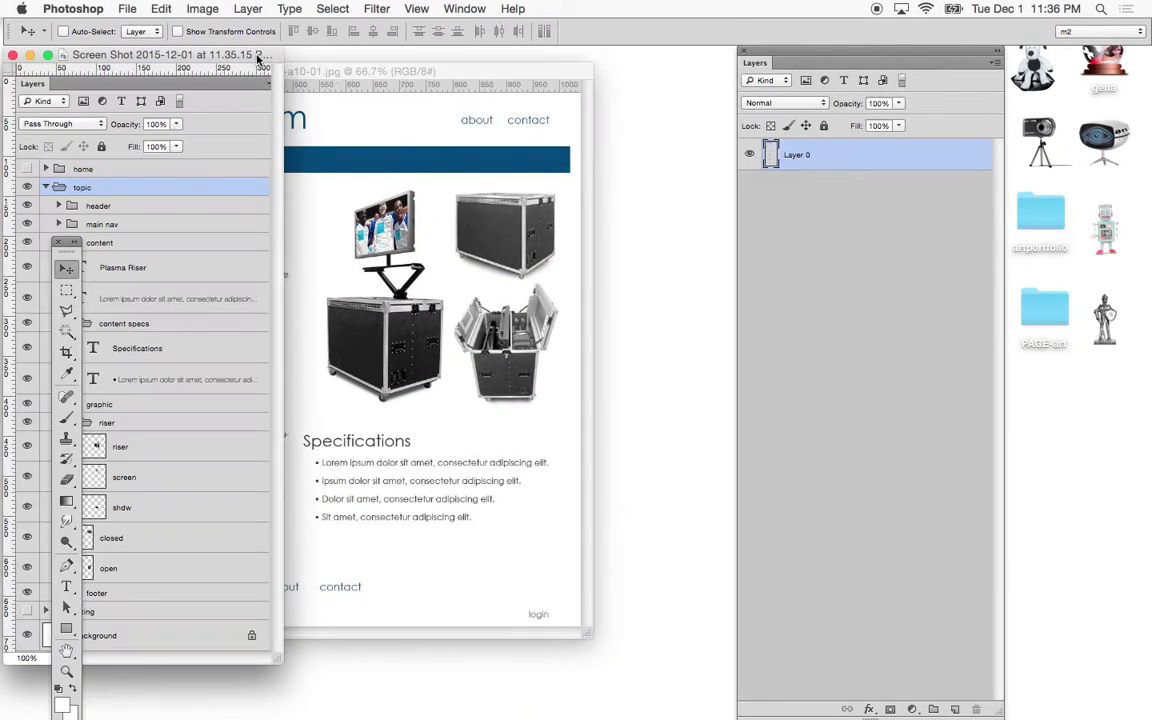
{"action": "left_click_drag", "start_coordinate": [870, 155], "coordinate": [450, 230]}
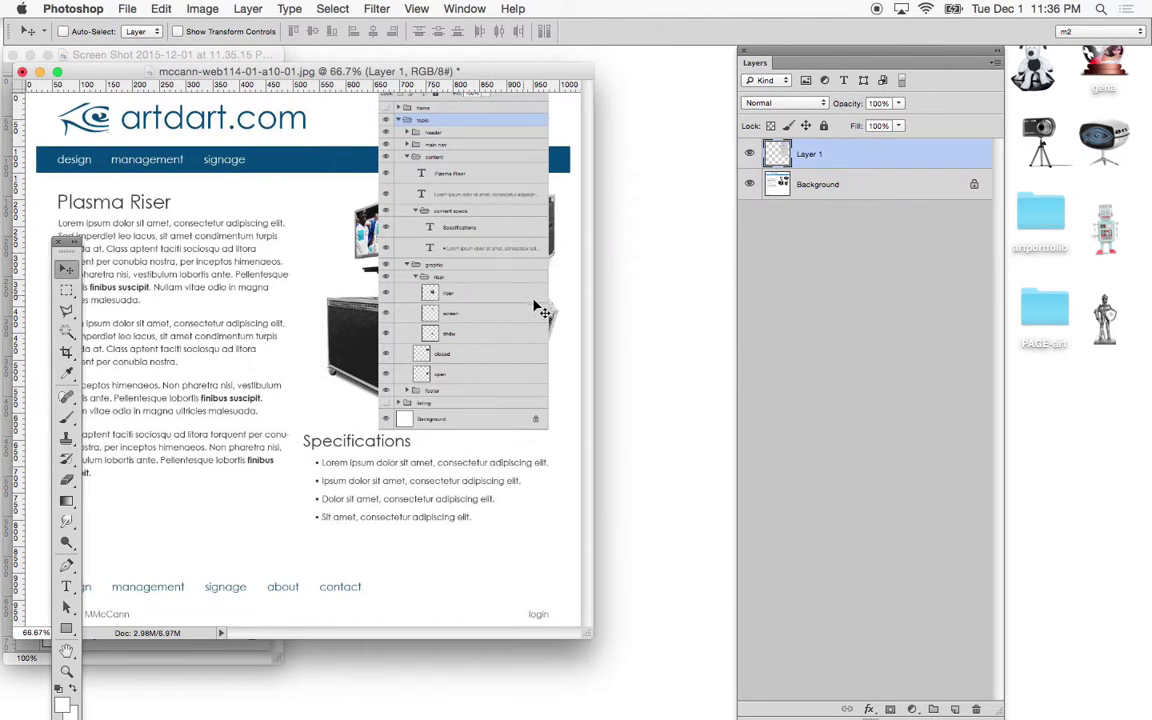
{"action": "left_click", "coordinate": [172, 55]}
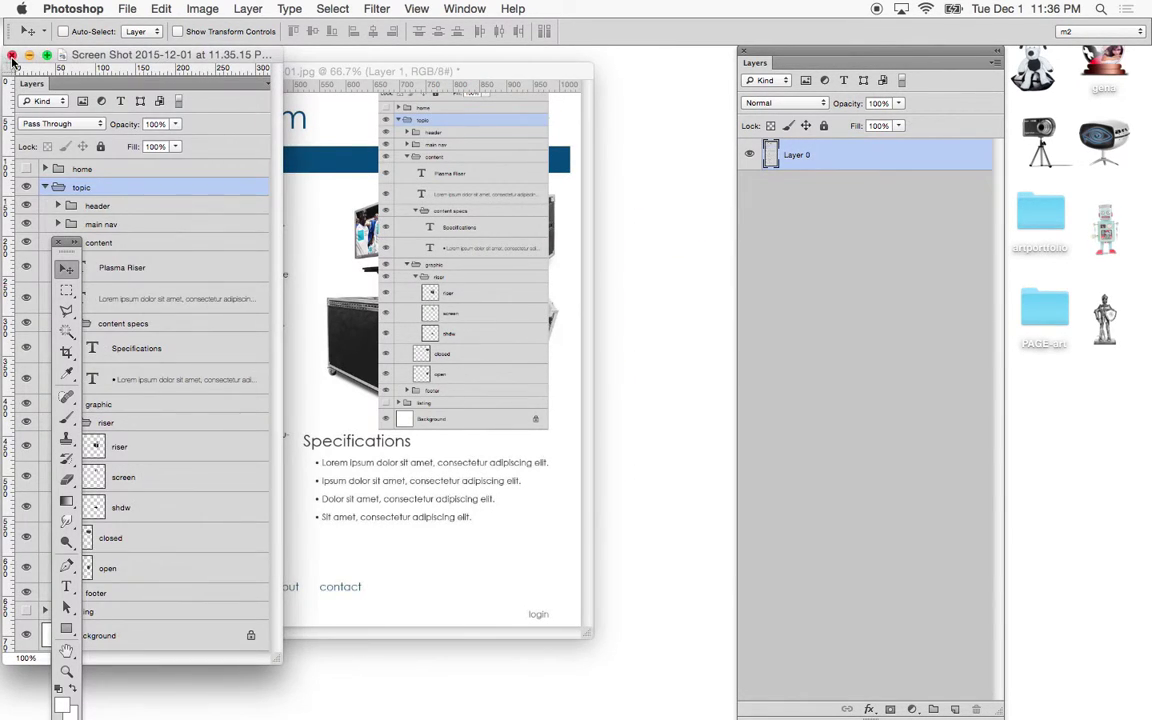
{"action": "left_click", "coordinate": [12, 56]}
{"action": "left_click_drag", "start_coordinate": [285, 52], "coordinate": [306, 81]}
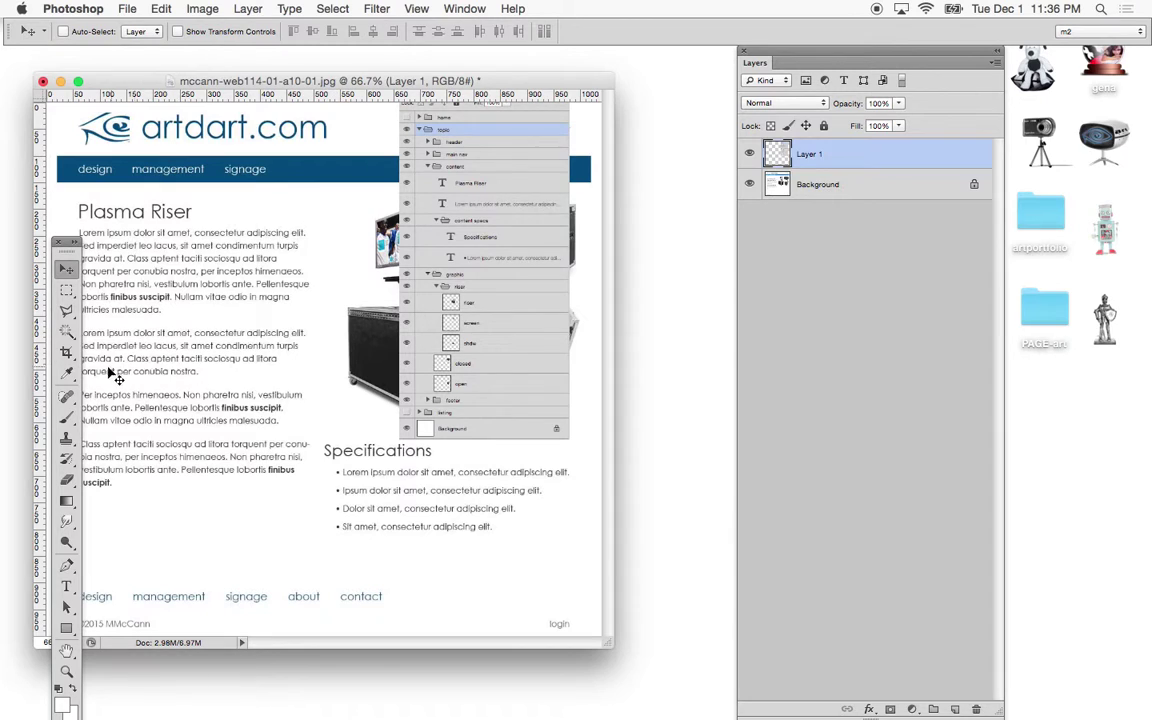
Step: Widen the canvas rightward and move Layer 1 up to the page's right edge
{"action": "key", "text": "c"}
{"action": "mouse_move", "coordinate": [600, 370]}
{"action": "left_mouse_down"}
{"action": "mouse_move", "coordinate": [647, 372]}
{"action": "mouse_move", "coordinate": [592, 370]}
{"action": "left_mouse_up"}
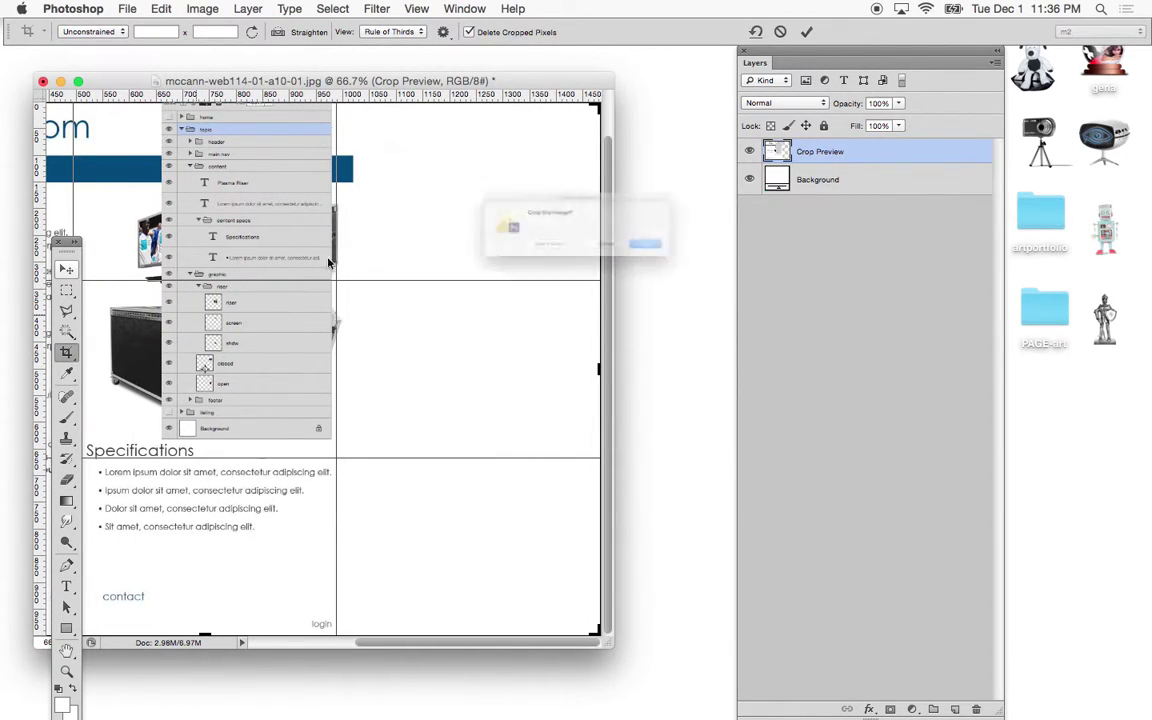
{"action": "left_click", "coordinate": [698, 260]}
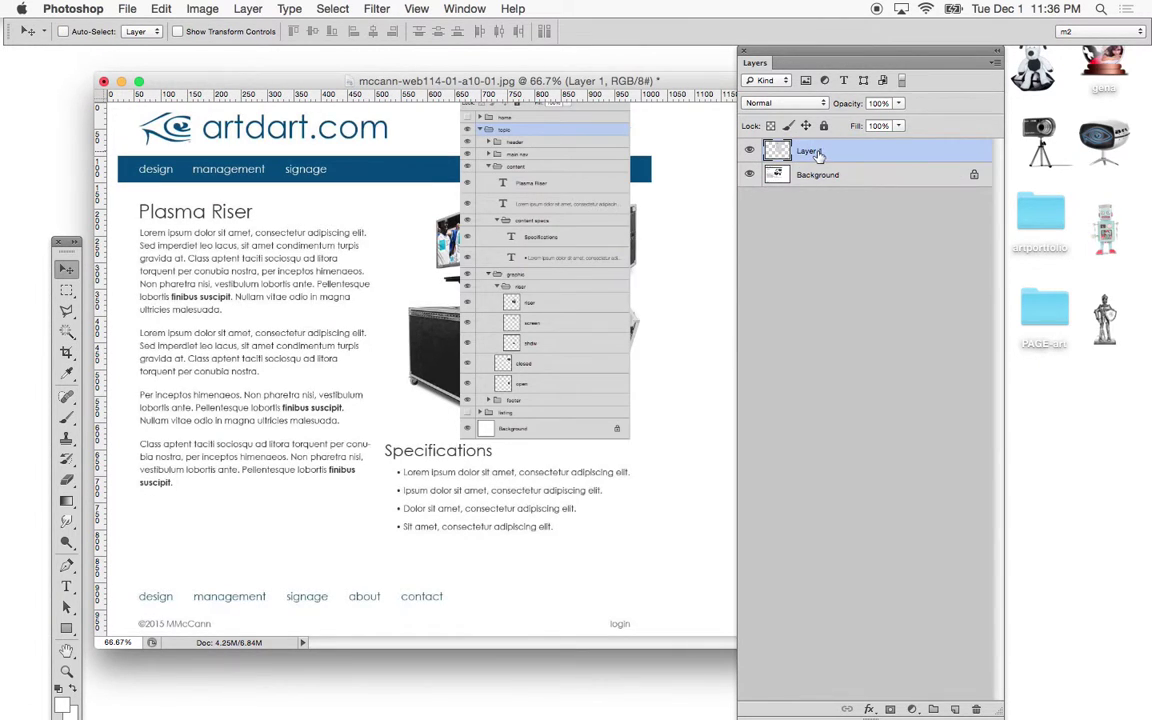
{"action": "left_click_drag", "start_coordinate": [793, 62], "coordinate": [888, 62]}
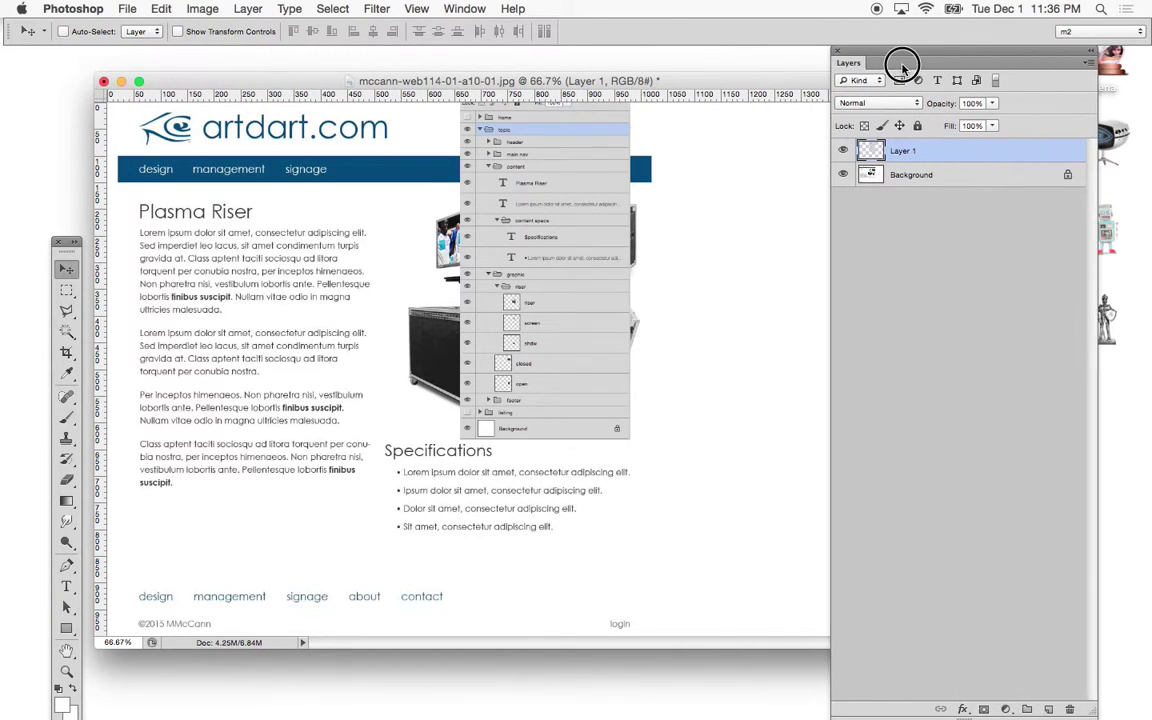
{"action": "left_click_drag", "start_coordinate": [602, 211], "coordinate": [773, 207]}
{"action": "left_click_drag", "start_coordinate": [665, 76], "coordinate": [620, 65]}
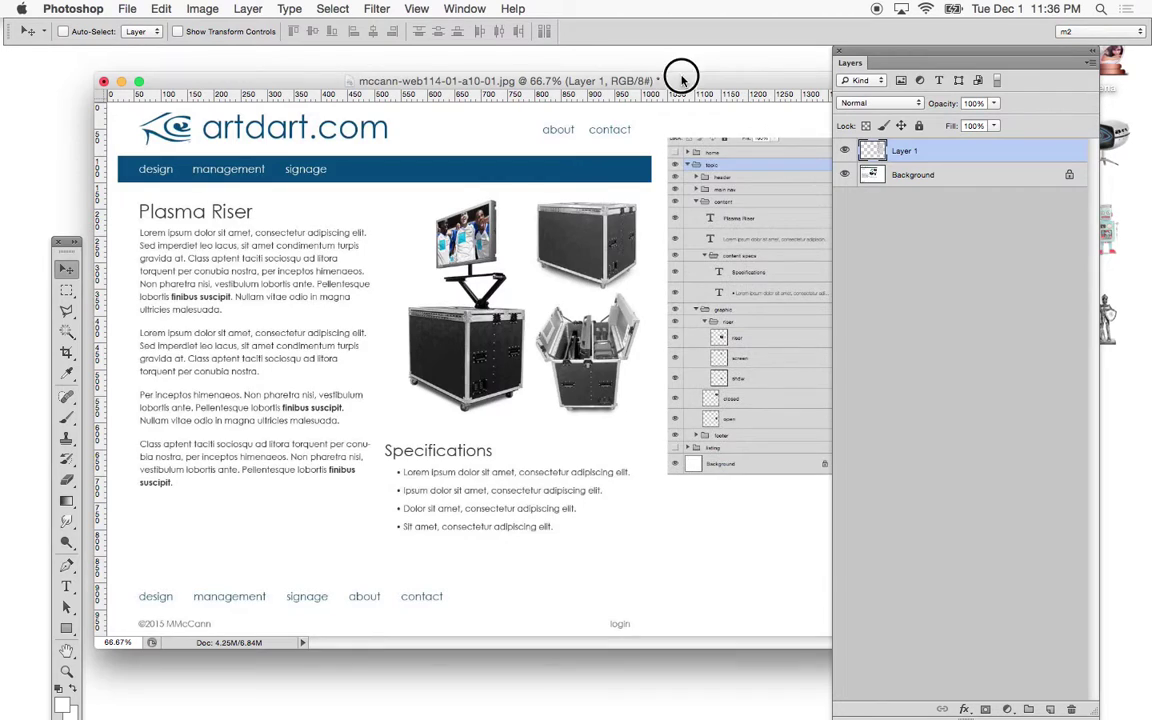
{"action": "left_click_drag", "start_coordinate": [656, 190], "coordinate": [665, 166]}
Step: Crop the right edge to frame the screenshot, then nudge Layer 1 up slightly
{"action": "left_click", "coordinate": [67, 353]}
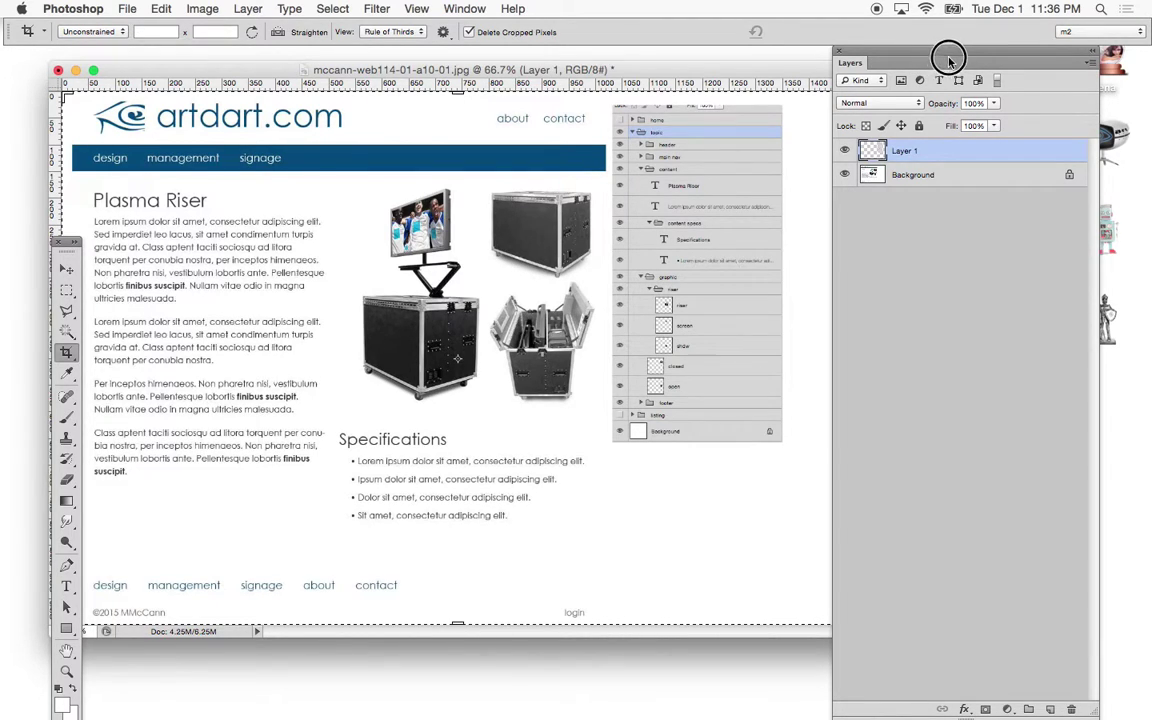
{"action": "left_click_drag", "start_coordinate": [849, 360], "coordinate": [815, 358]}
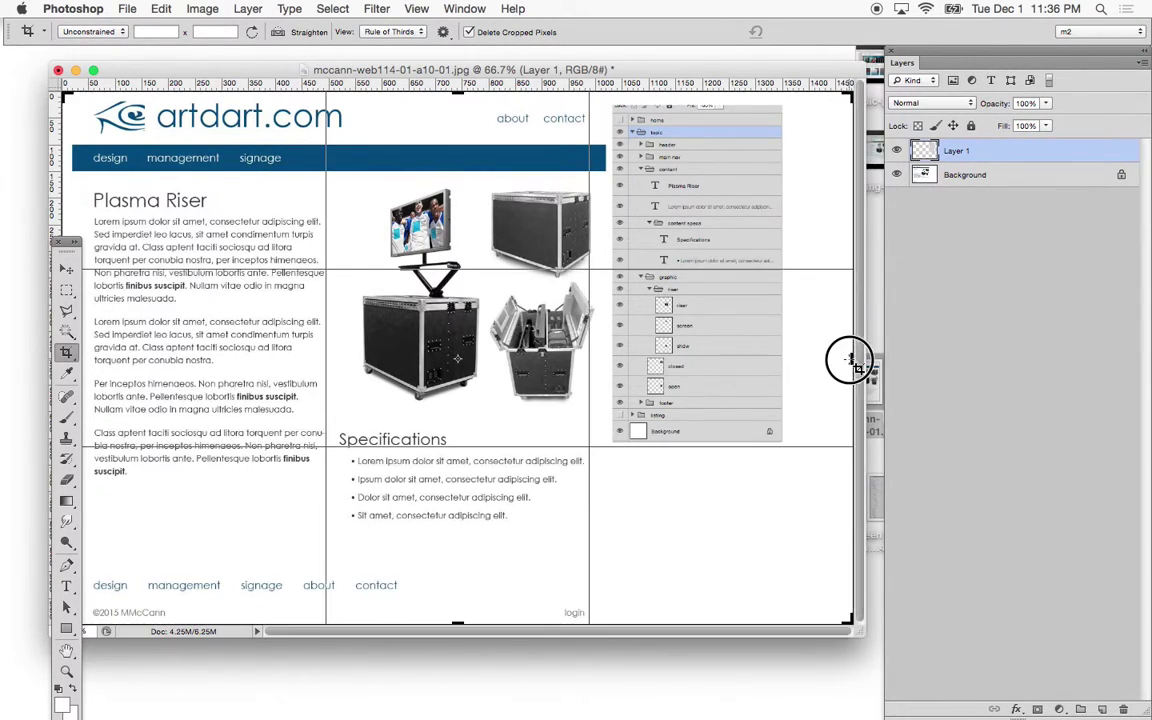
{"action": "left_click", "coordinate": [67, 266]}
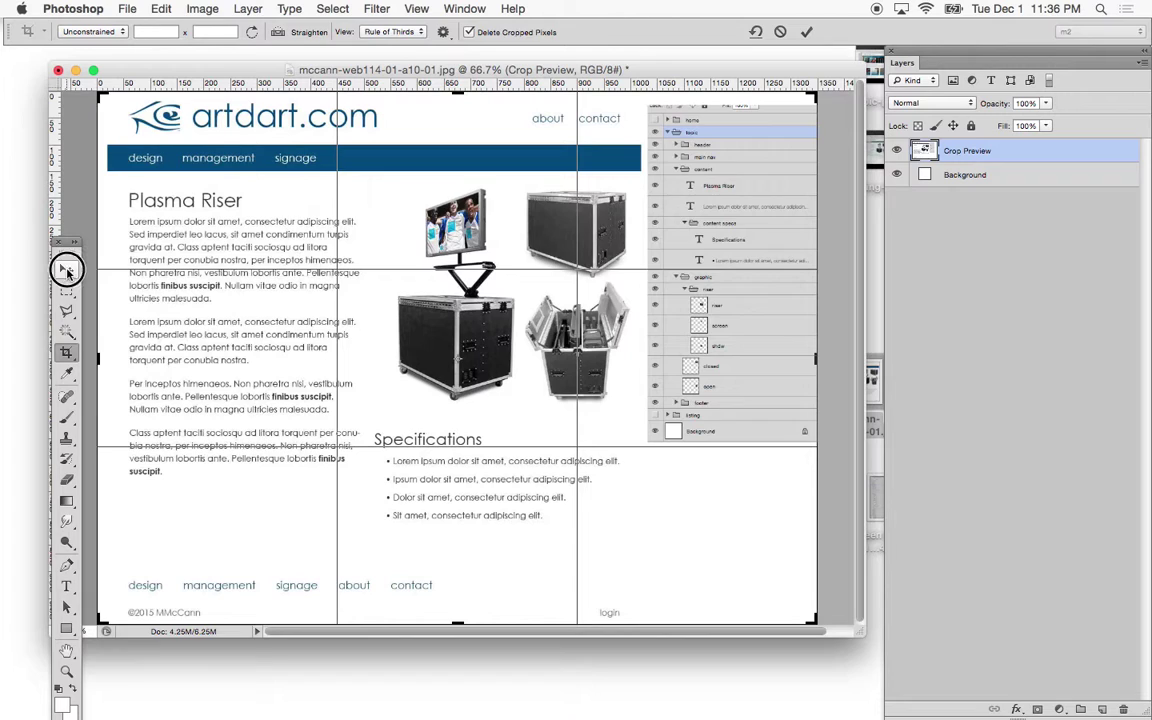
{"action": "left_click", "coordinate": [713, 270]}
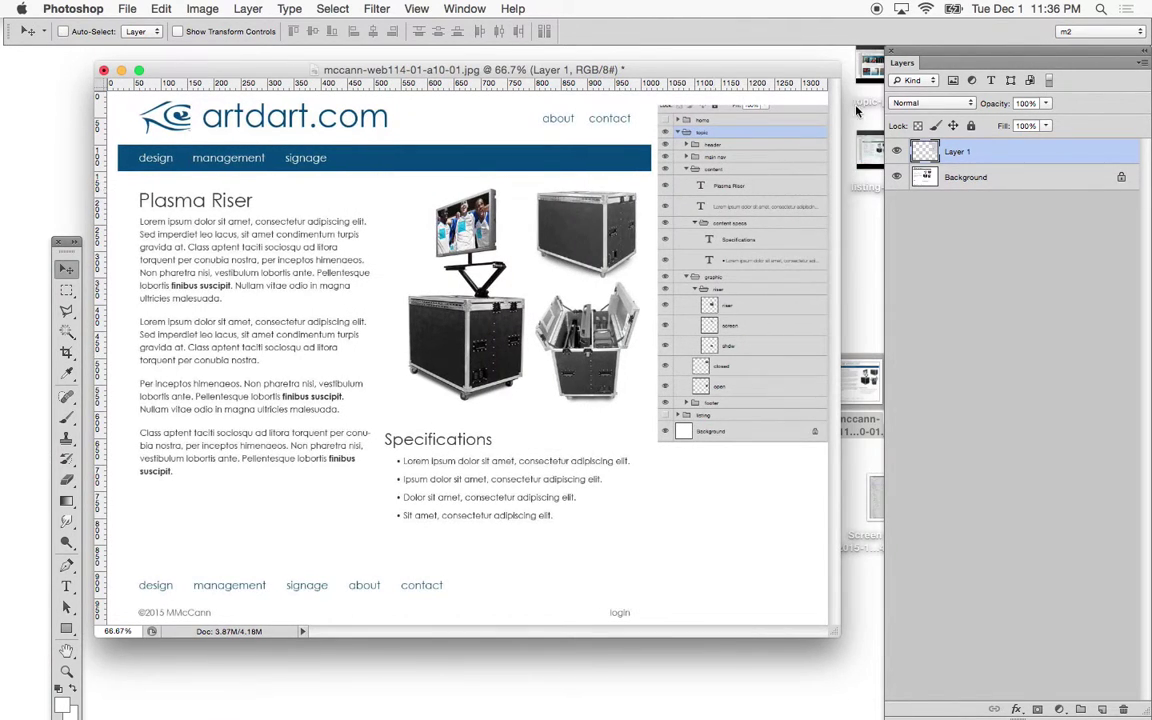
{"action": "left_click_drag", "start_coordinate": [770, 207], "coordinate": [771, 194]}
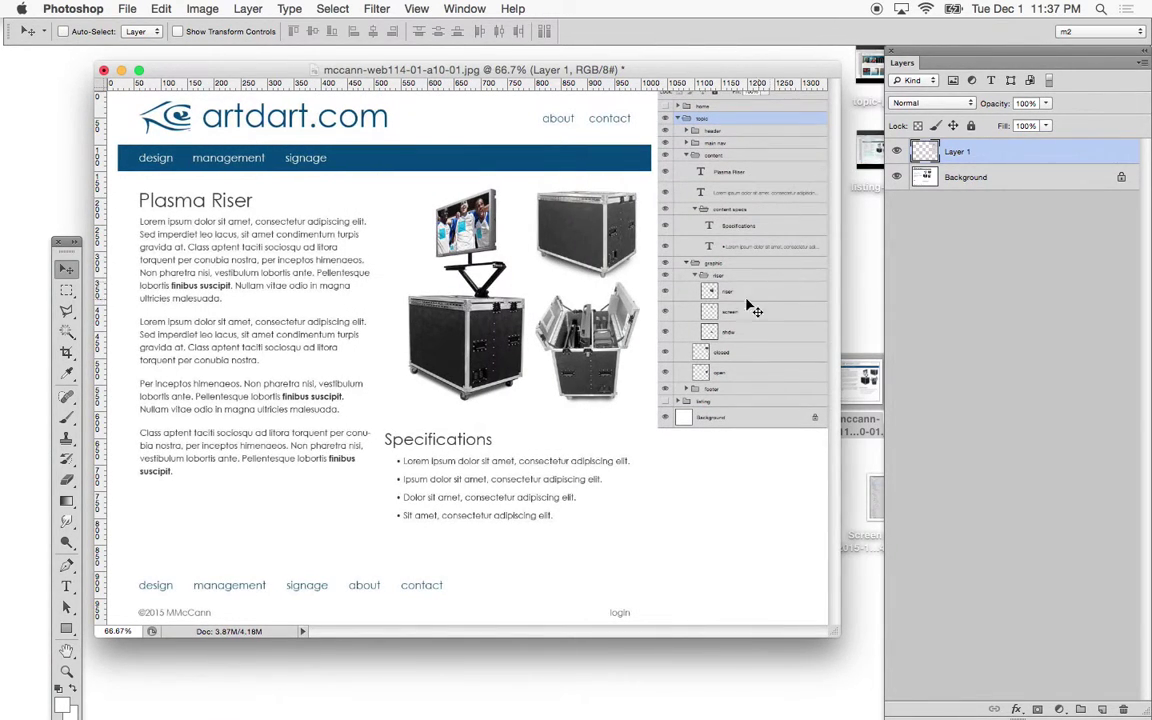
{"action": "left_click", "coordinate": [133, 8]}
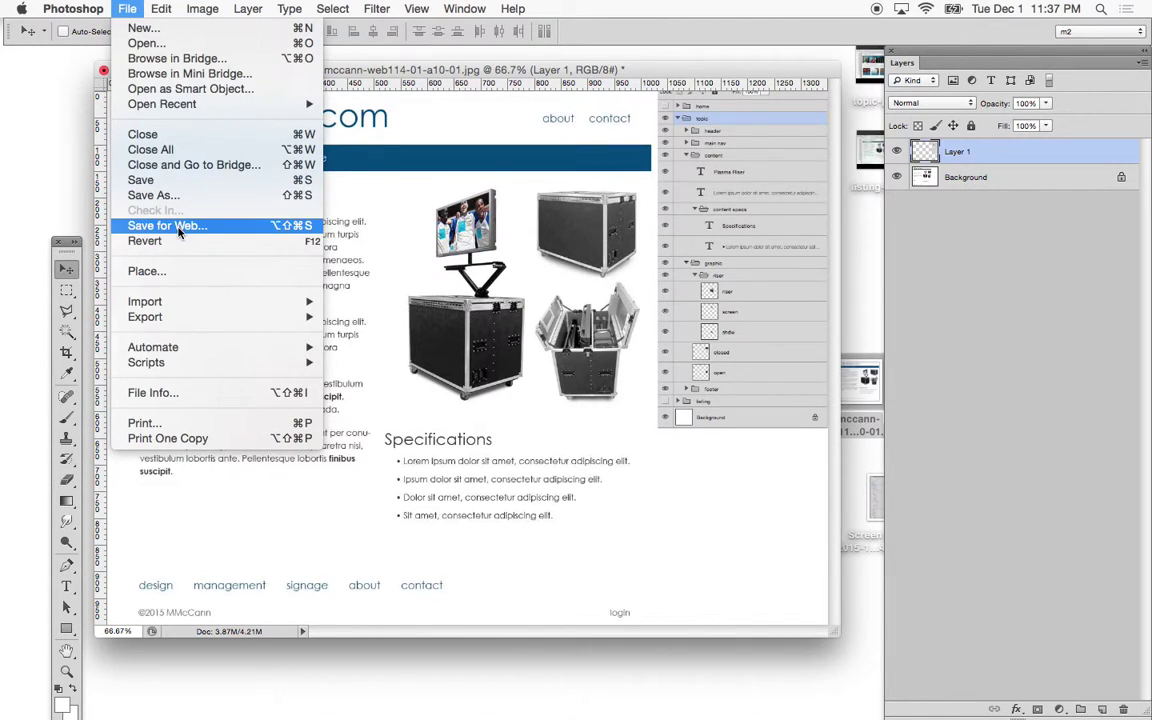
Step: Save for Web as JPEG to Desktop, replacing mccann-web114-01-a10-01.jpg, then close the document window
{"action": "left_click", "coordinate": [170, 223]}
{"action": "left_click", "coordinate": [693, 611]}
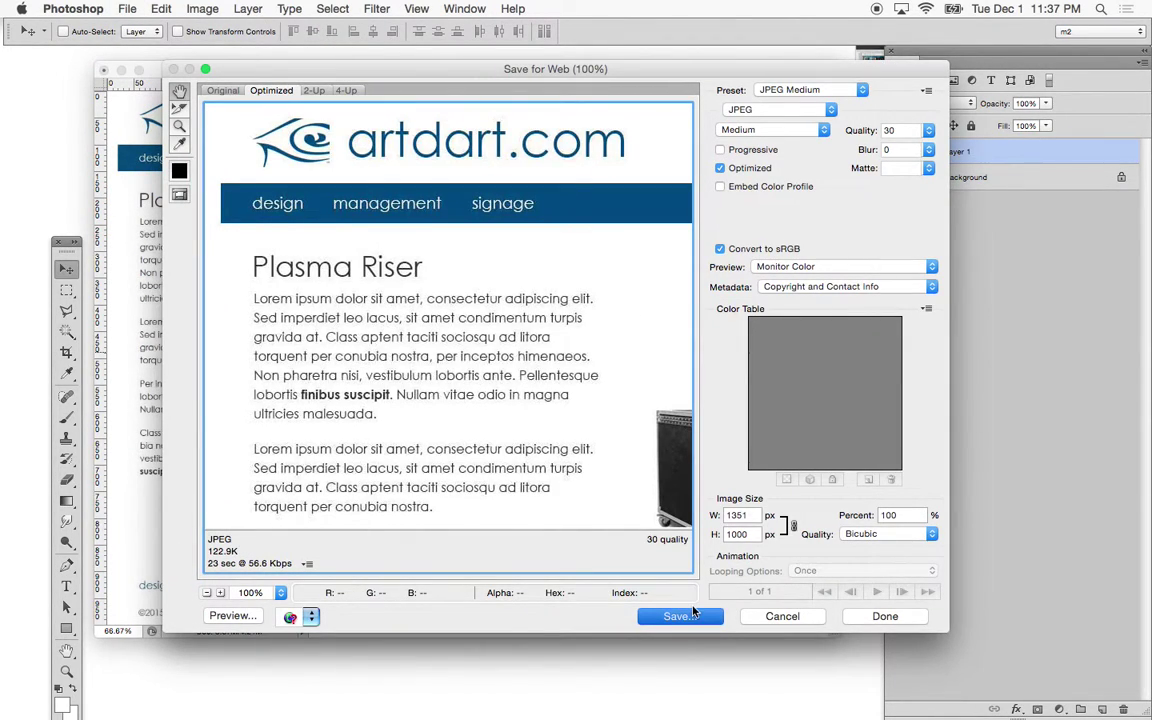
{"action": "left_click", "coordinate": [680, 616]}
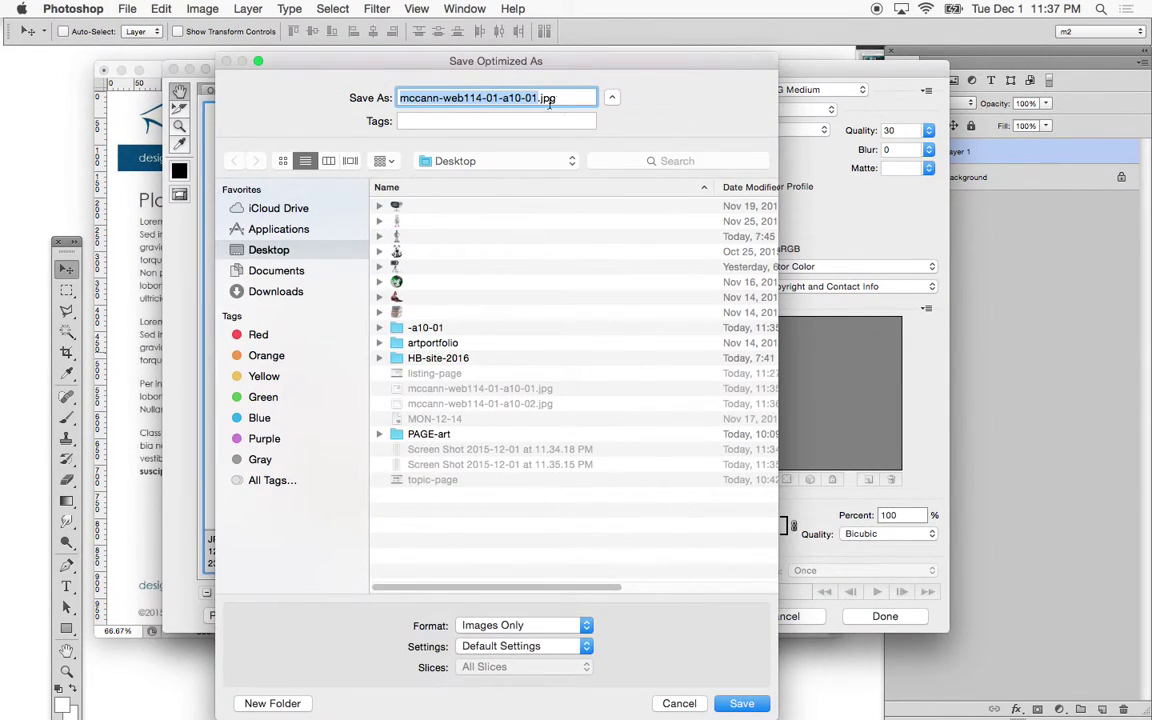
{"action": "left_click", "coordinate": [740, 704]}
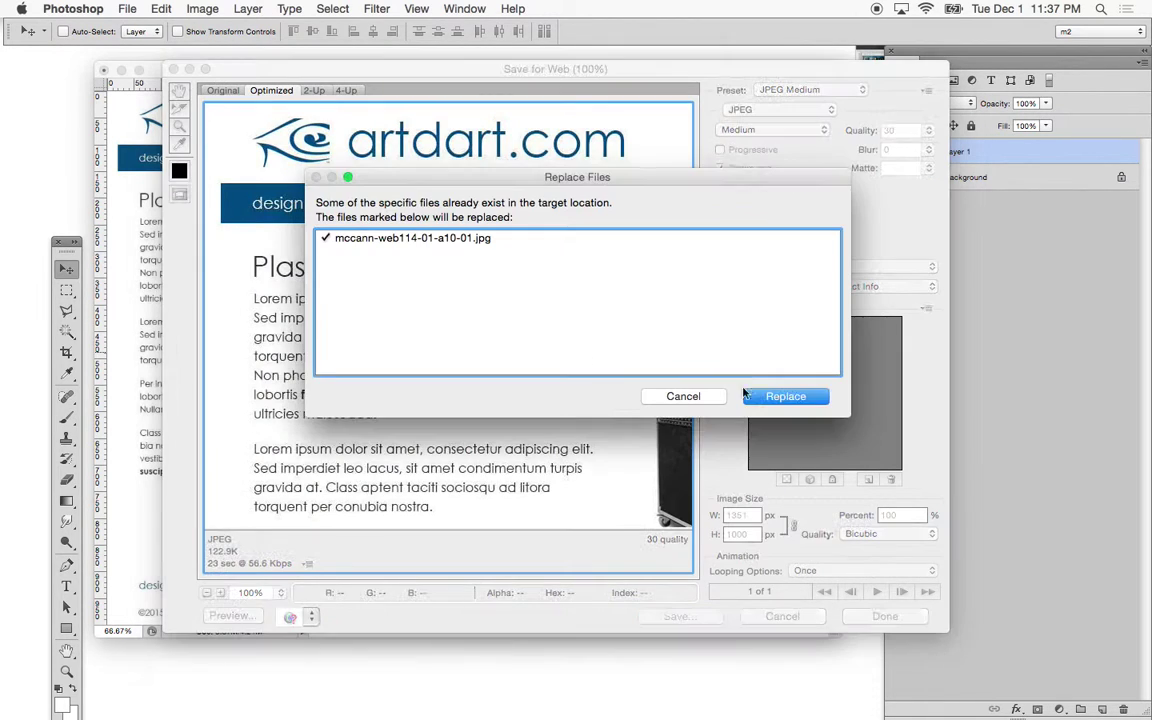
{"action": "left_click", "coordinate": [788, 397]}
{"action": "left_click", "coordinate": [103, 70]}
Step: Hide Photoshop and arrange the two mccann JPEGs one above the other mid-desktop
{"action": "left_click", "coordinate": [522, 267]}
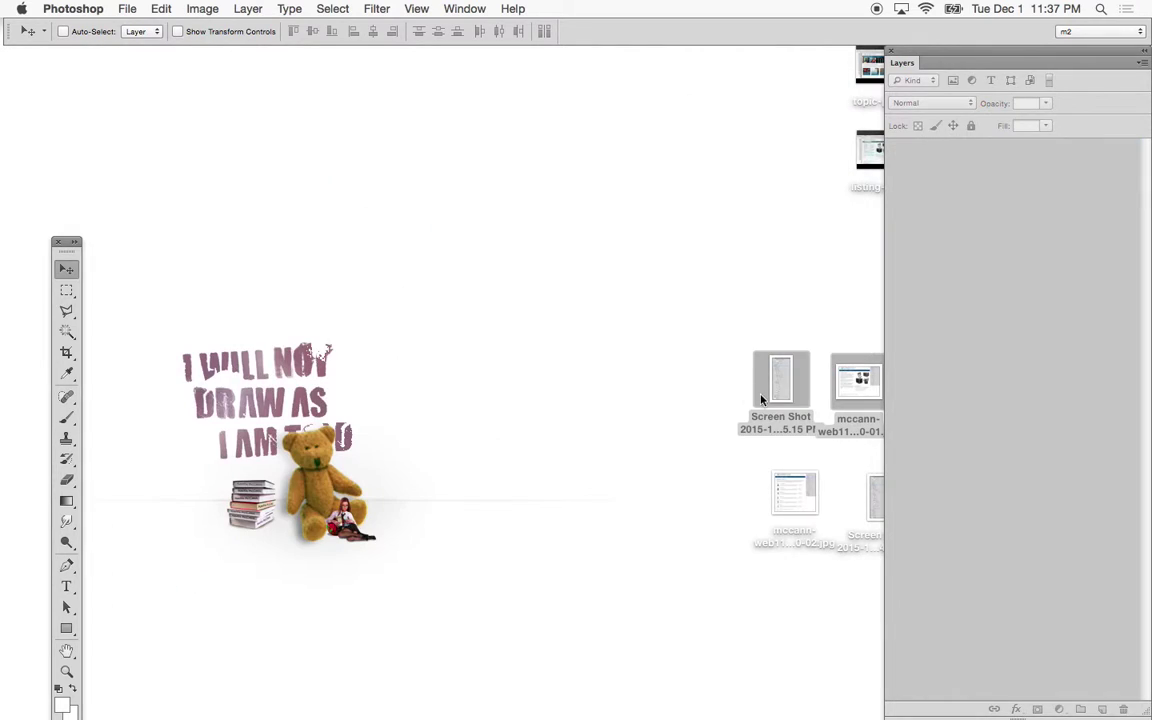
{"action": "key", "text": "super+q"}
{"action": "left_click", "coordinate": [936, 419]}
{"action": "left_click_drag", "start_coordinate": [866, 386], "coordinate": [636, 338]}
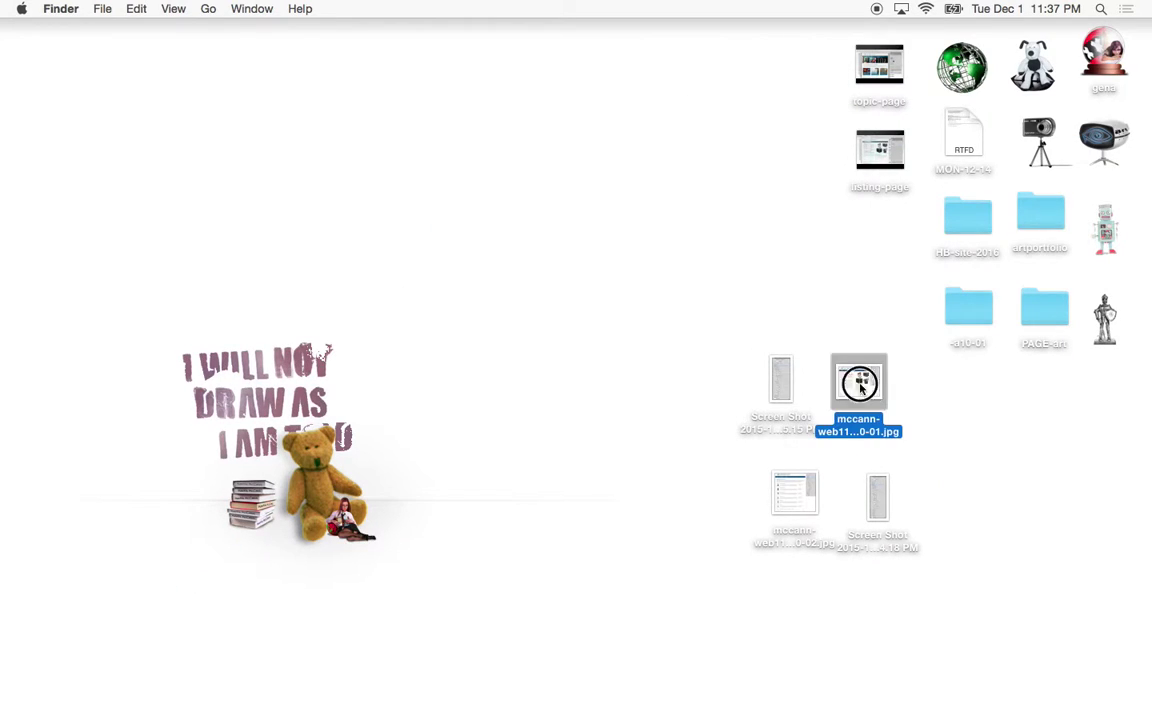
{"action": "left_click_drag", "start_coordinate": [788, 497], "coordinate": [598, 474]}
Step: Move both Screen Shot files to the Trash
{"action": "left_click", "coordinate": [781, 382]}
{"action": "left_click", "coordinate": [878, 500], "text": "super"}
{"action": "right_click", "coordinate": [878, 503]}
{"action": "left_click", "coordinate": [905, 408]}
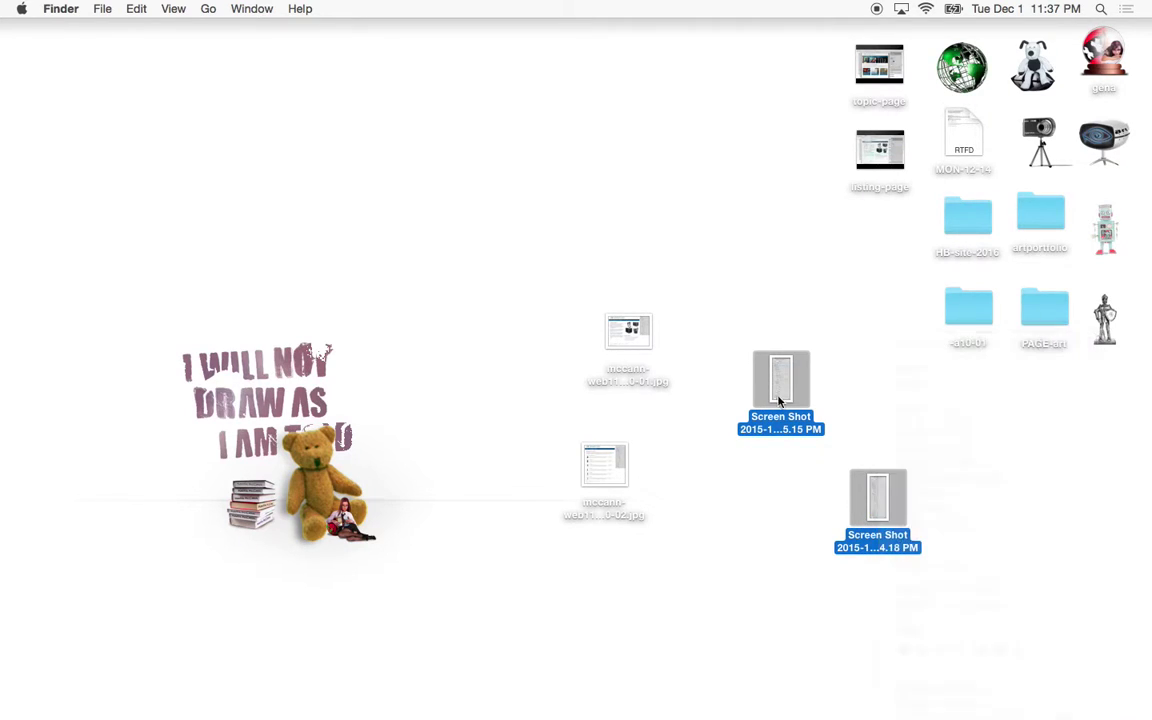
Step: Copy the JPEG's base name mccann-web114-01-a10 and select both mccann JPEGs
{"action": "left_click", "coordinate": [660, 386]}
{"action": "left_click", "coordinate": [648, 378]}
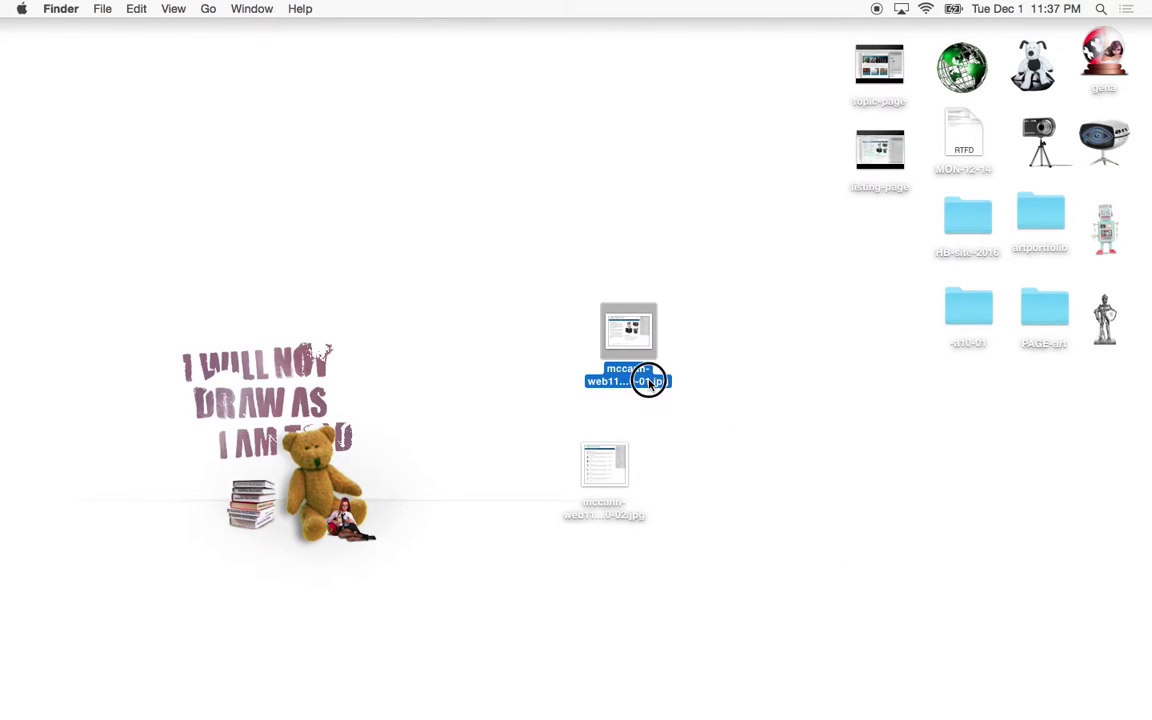
{"action": "left_click", "coordinate": [615, 393]}
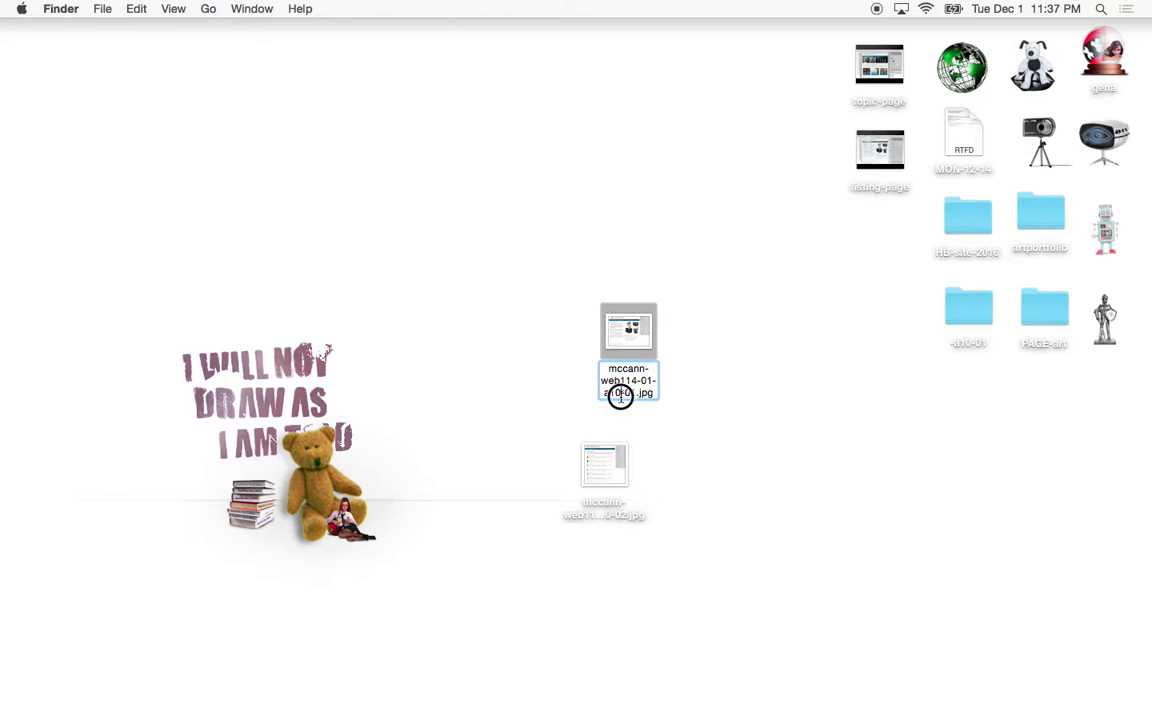
{"action": "left_click_drag", "start_coordinate": [620, 394], "coordinate": [600, 373]}
{"action": "key", "text": "super+c"}
{"action": "right_click", "coordinate": [613, 377]}
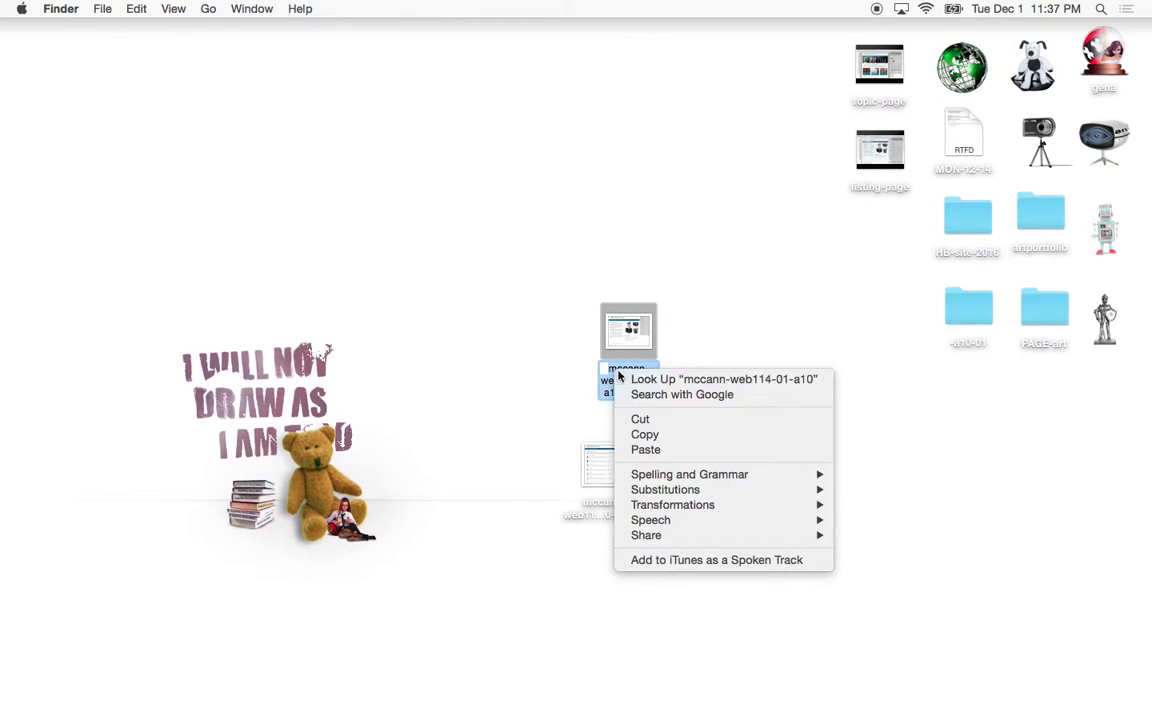
{"action": "left_click", "coordinate": [702, 330]}
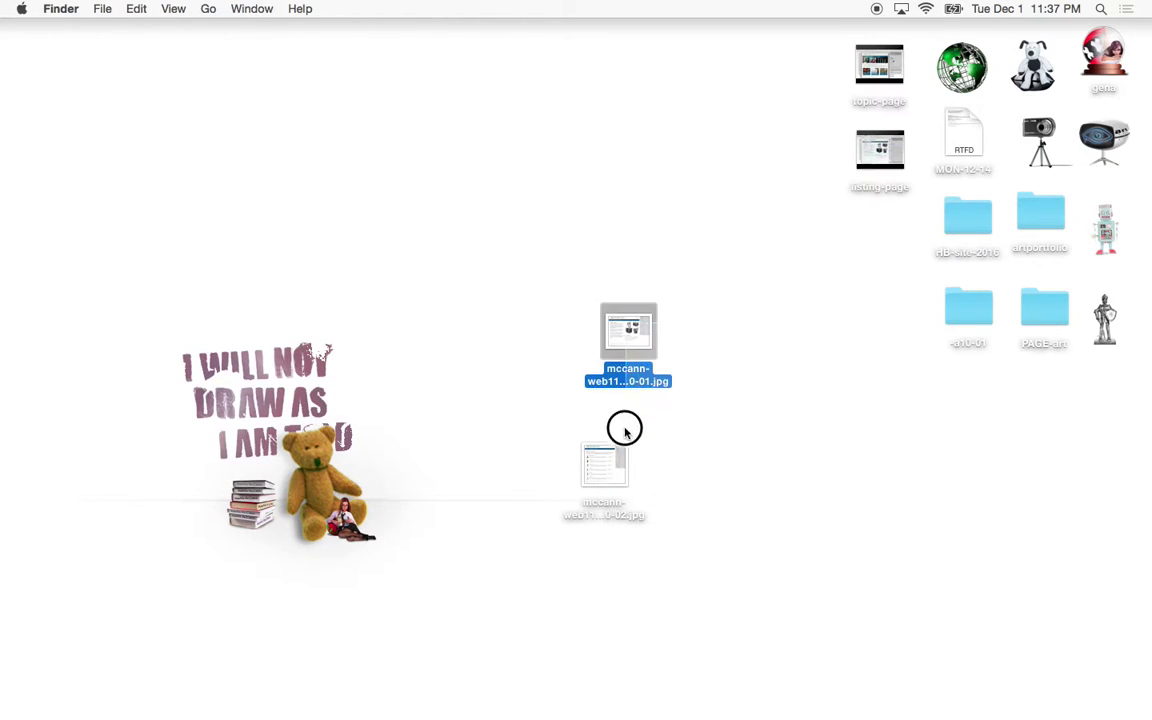
{"action": "left_click", "coordinate": [607, 463], "text": "super"}
{"action": "right_click", "coordinate": [641, 338]}
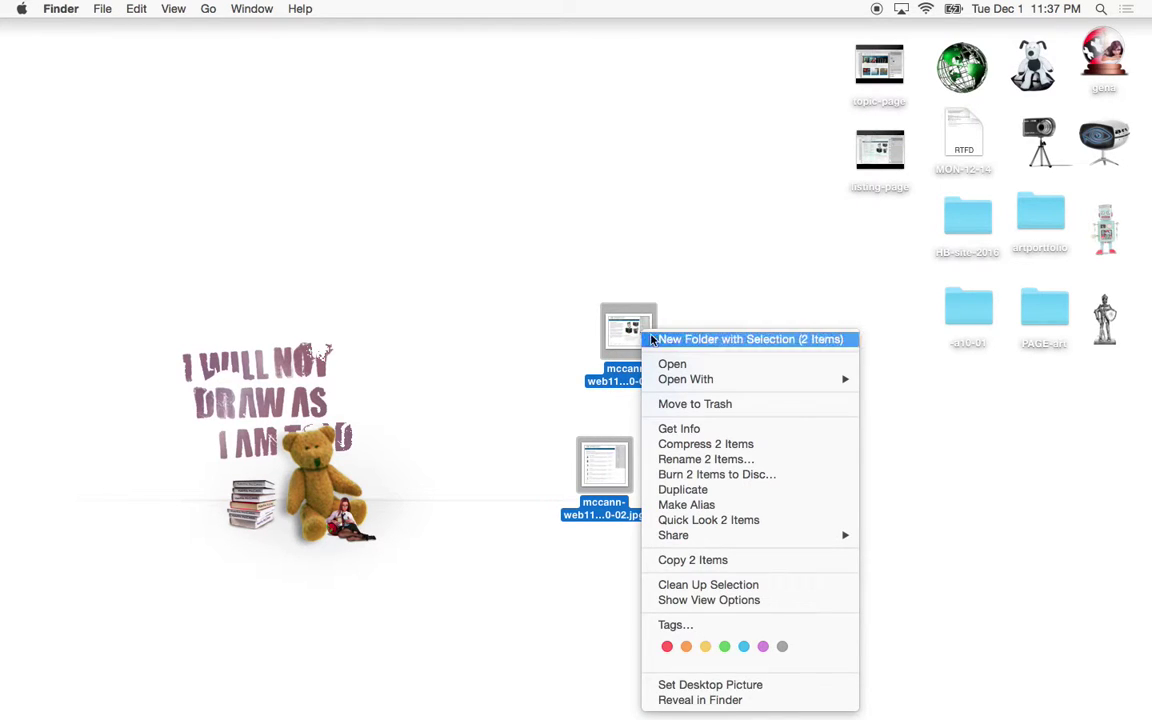
Step: Put both JPEGs in a new folder named mccann-web114-01-a10
{"action": "left_click", "coordinate": [686, 340]}
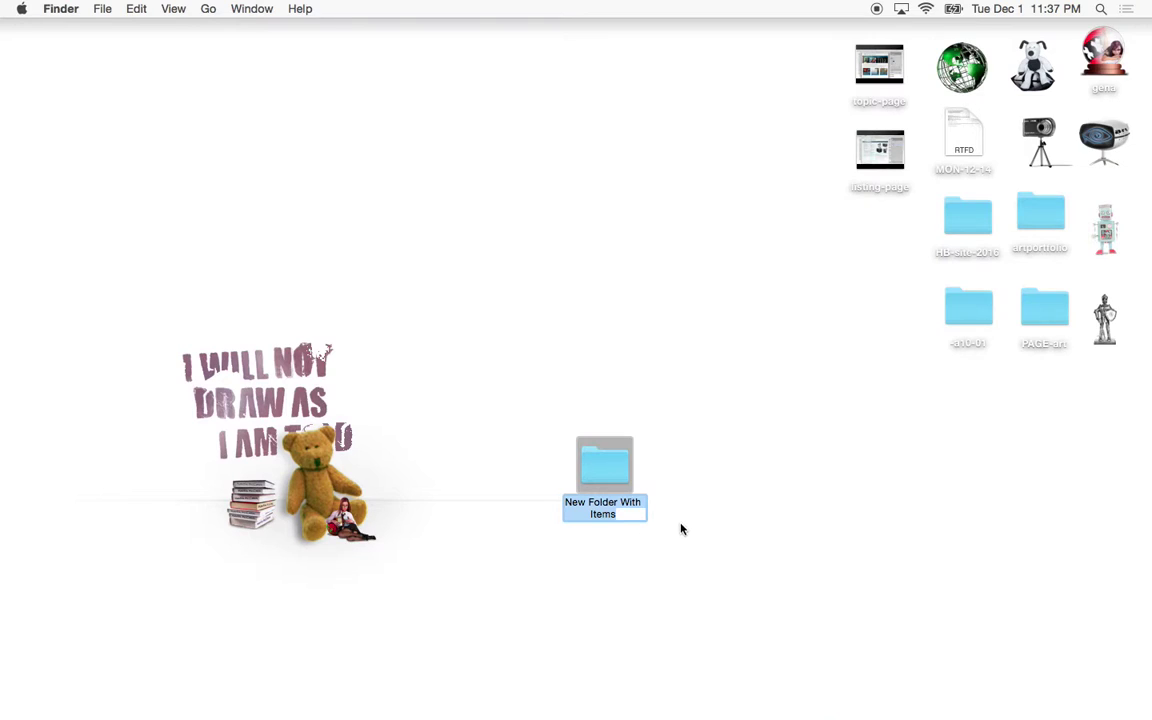
{"action": "key", "text": "super+v"}
{"action": "key", "text": "Return"}
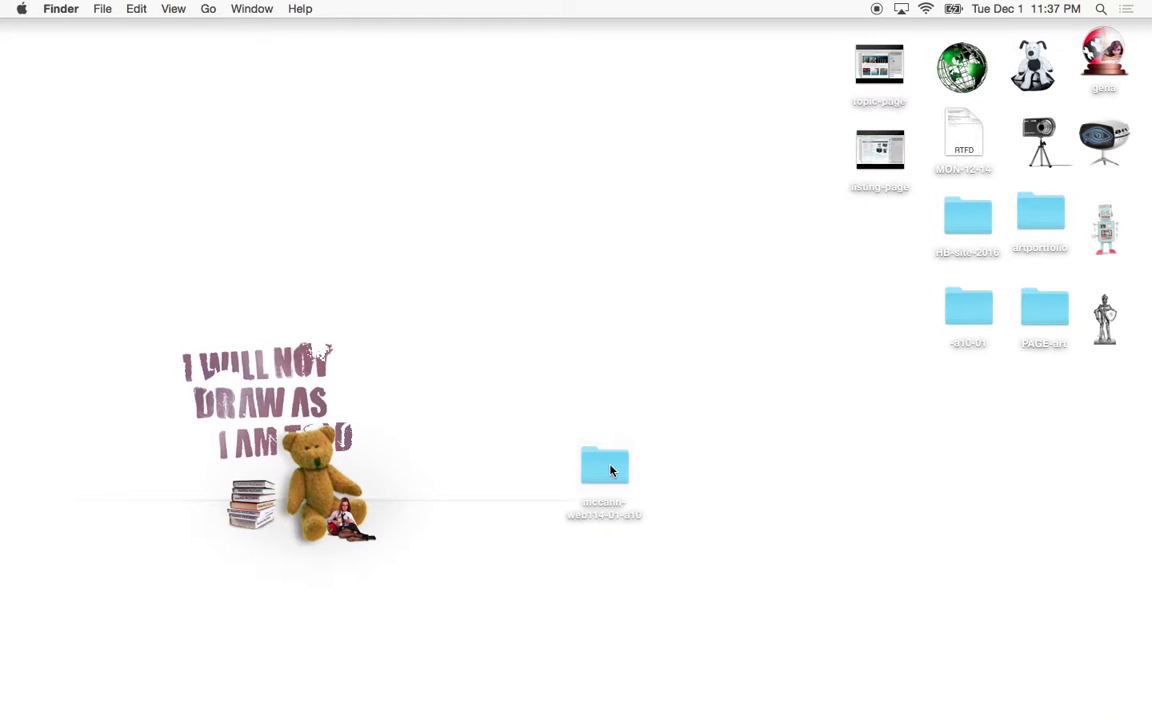
Step: Compress the mccann-web114-01-a10 folder to a ZIP and place it above the folder
{"action": "right_click", "coordinate": [609, 468]}
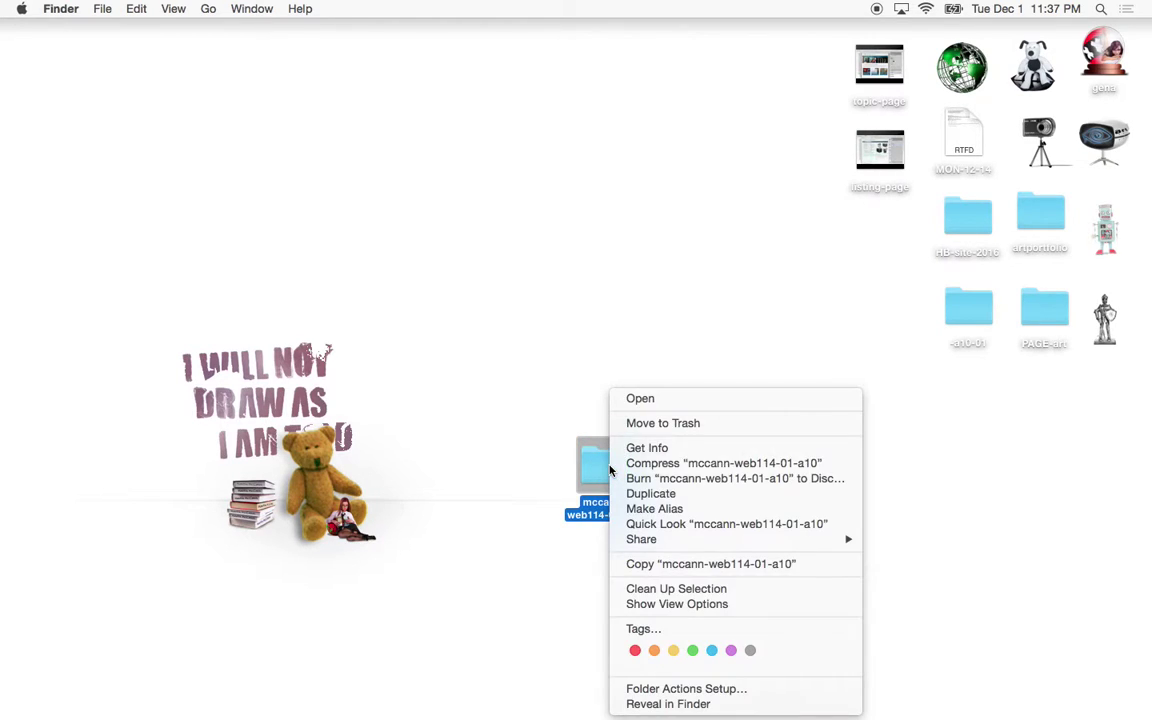
{"action": "left_click", "coordinate": [662, 465]}
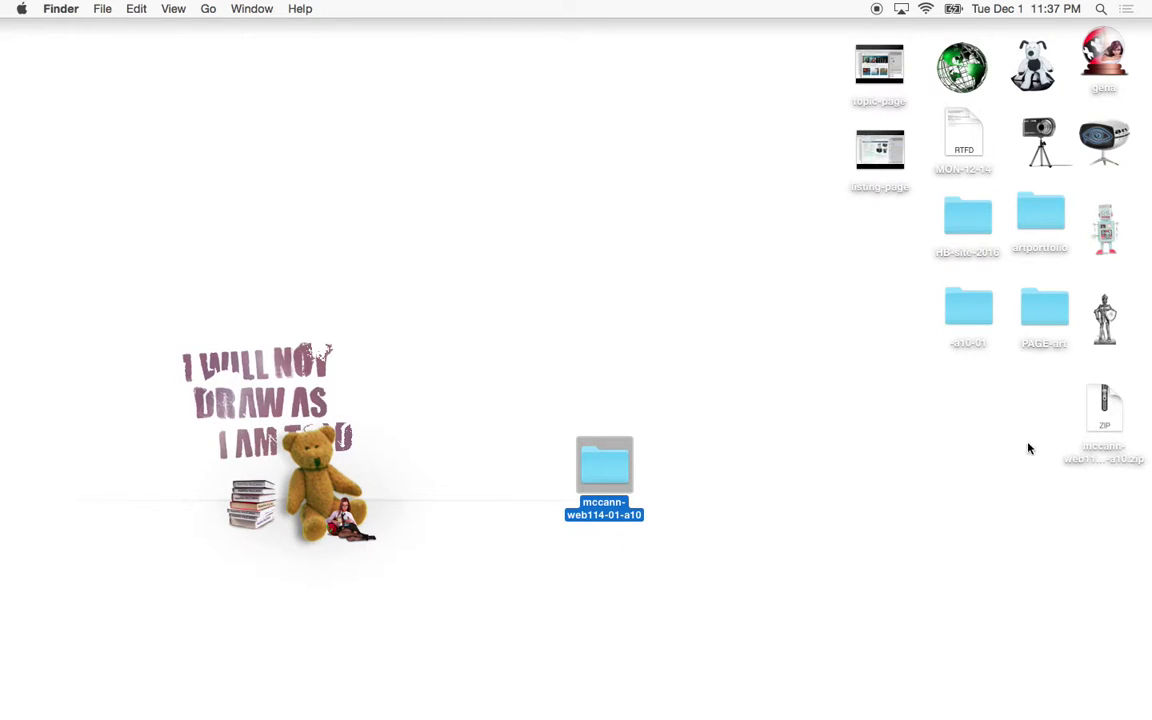
{"action": "left_click_drag", "start_coordinate": [1104, 410], "coordinate": [614, 328]}
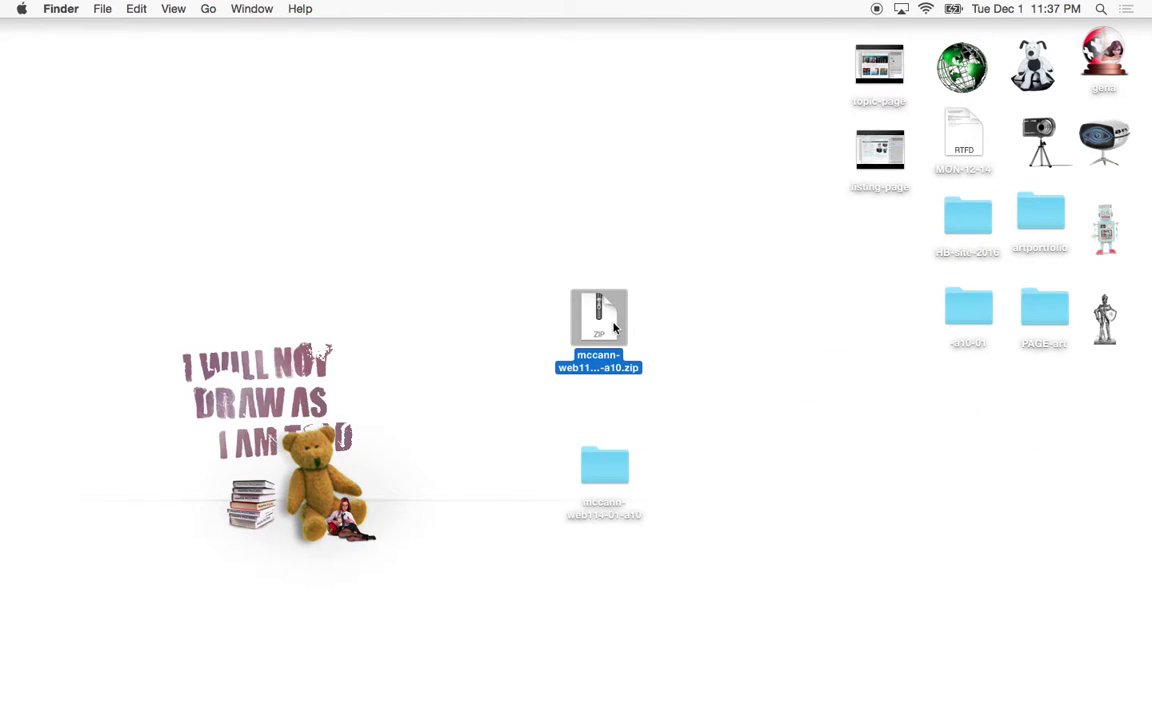